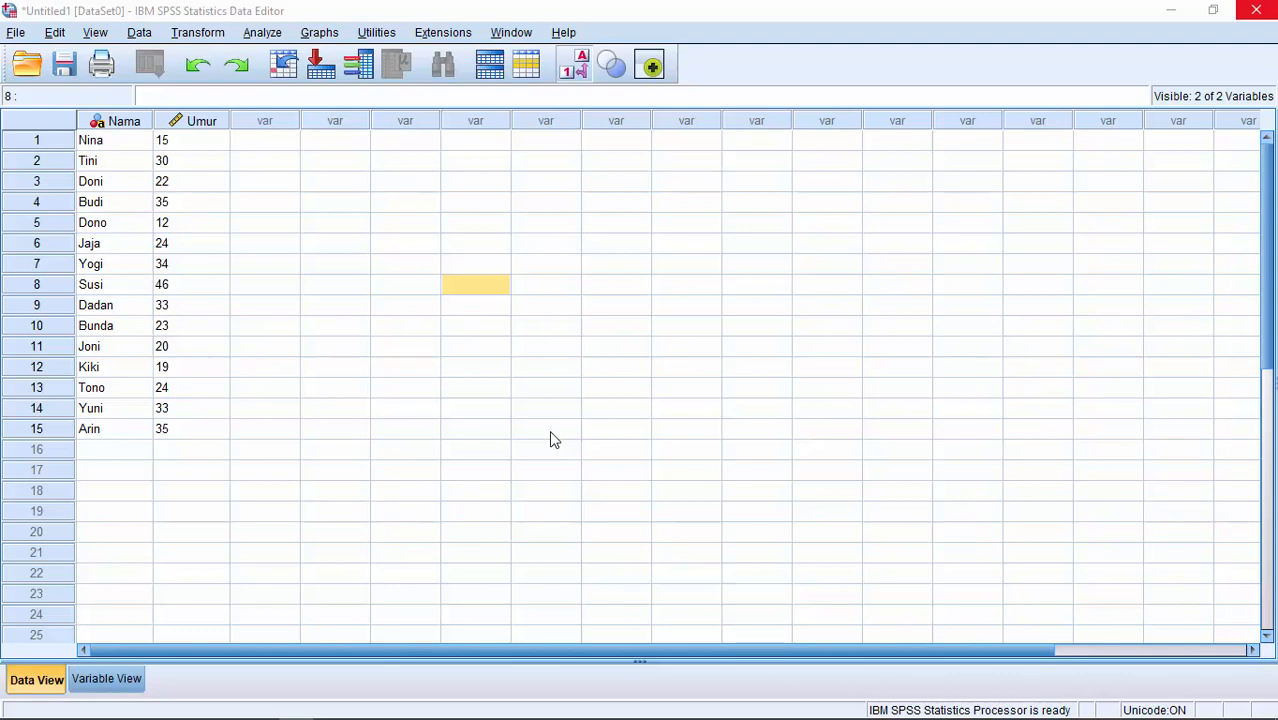
Review the Nama and Umur data values and check how both variables are defined.
{"action": "left_click", "coordinate": [114, 145]}
{"action": "left_click", "coordinate": [118, 162]}
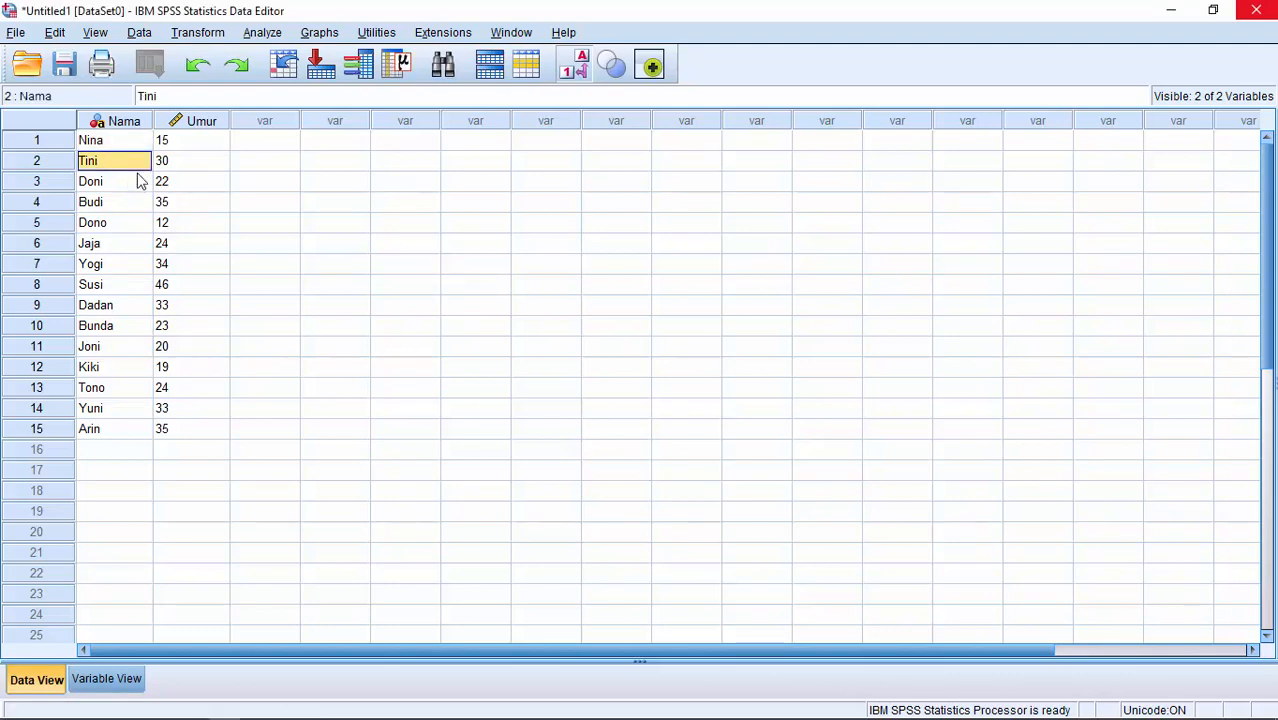
{"action": "left_click", "coordinate": [201, 146]}
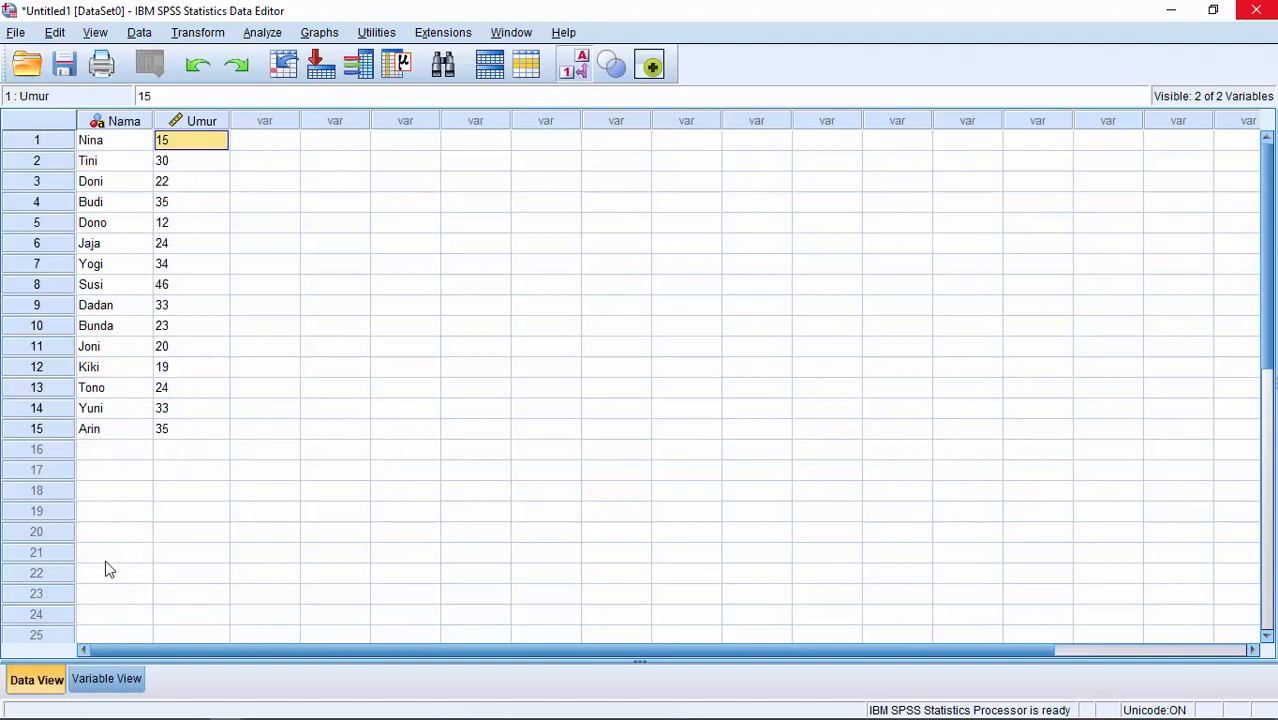
{"action": "left_click", "coordinate": [106, 679]}
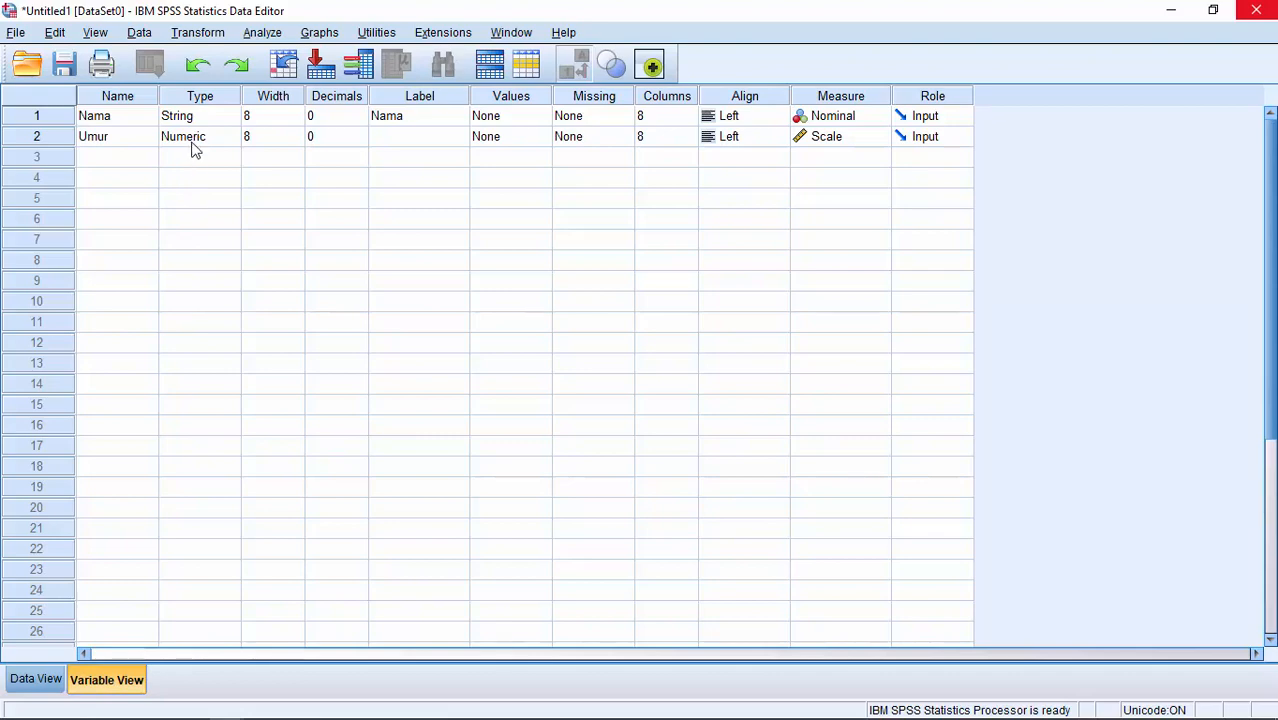
{"action": "left_click", "coordinate": [36, 680]}
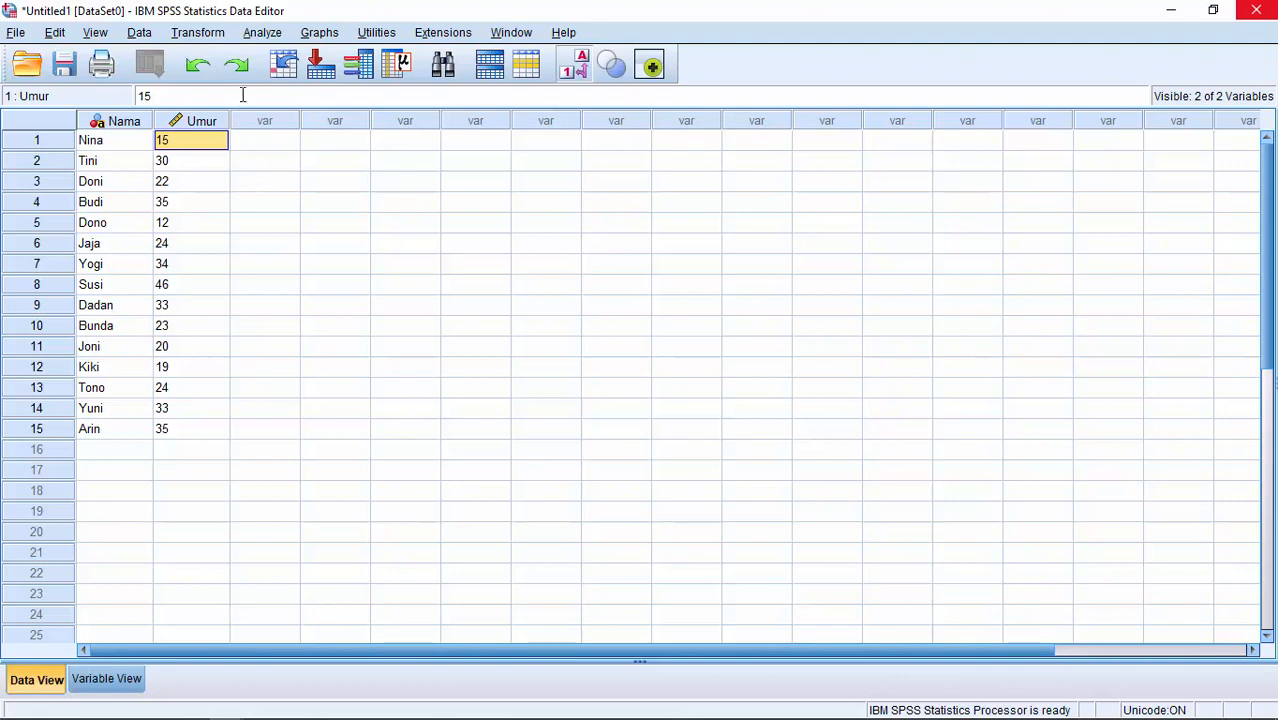
Start a Frequencies analysis under descriptive statistics and add Umur as the variable to analyze.
{"action": "left_click", "coordinate": [262, 33]}
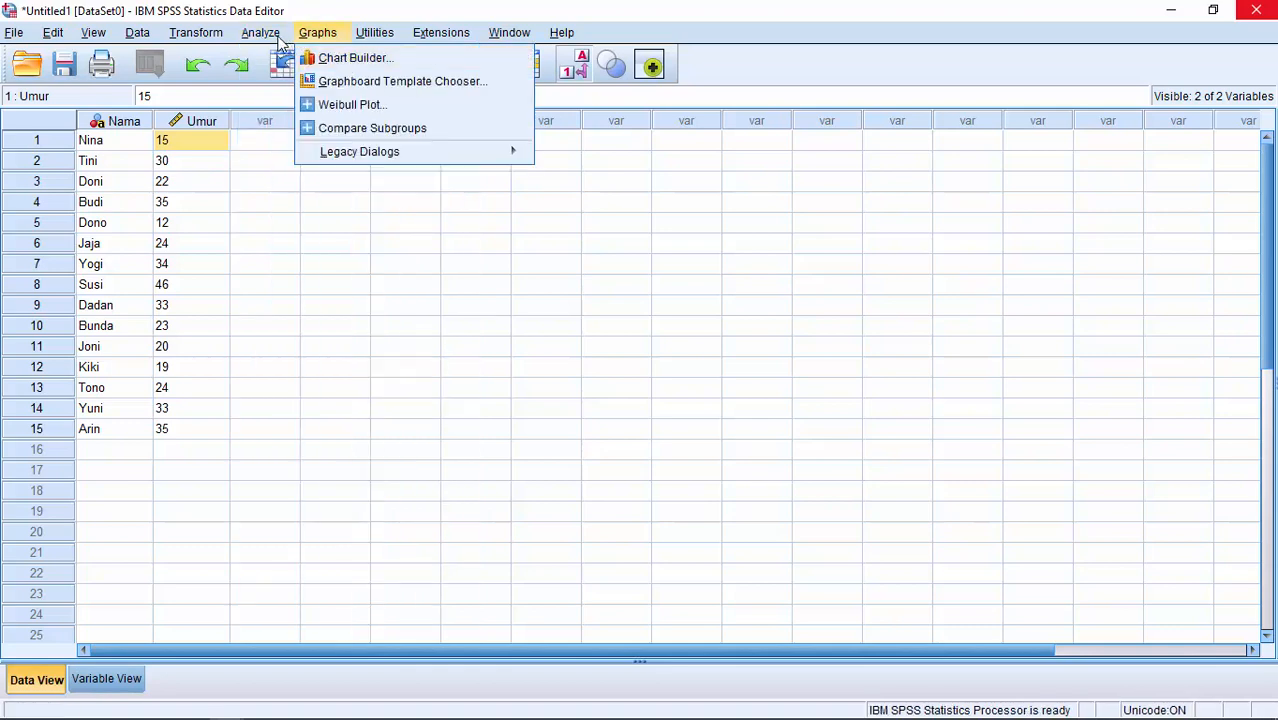
{"action": "mouse_move", "coordinate": [312, 80]}
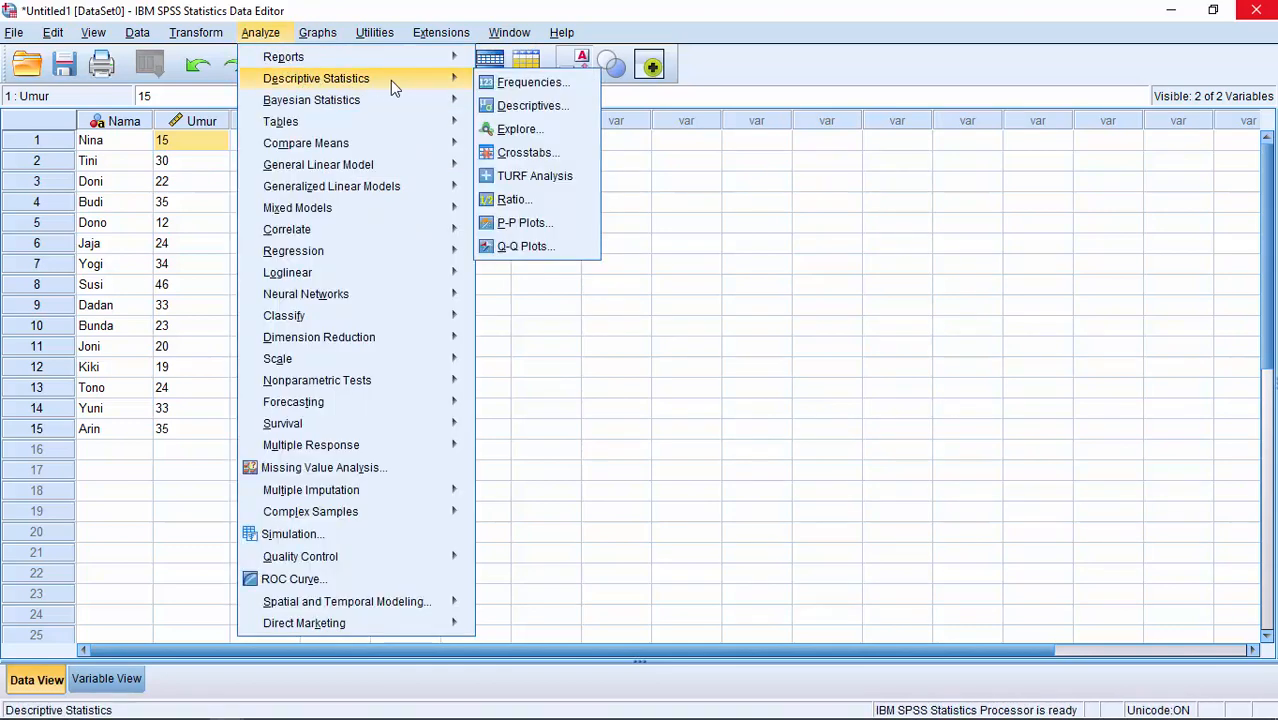
{"action": "left_click", "coordinate": [563, 88]}
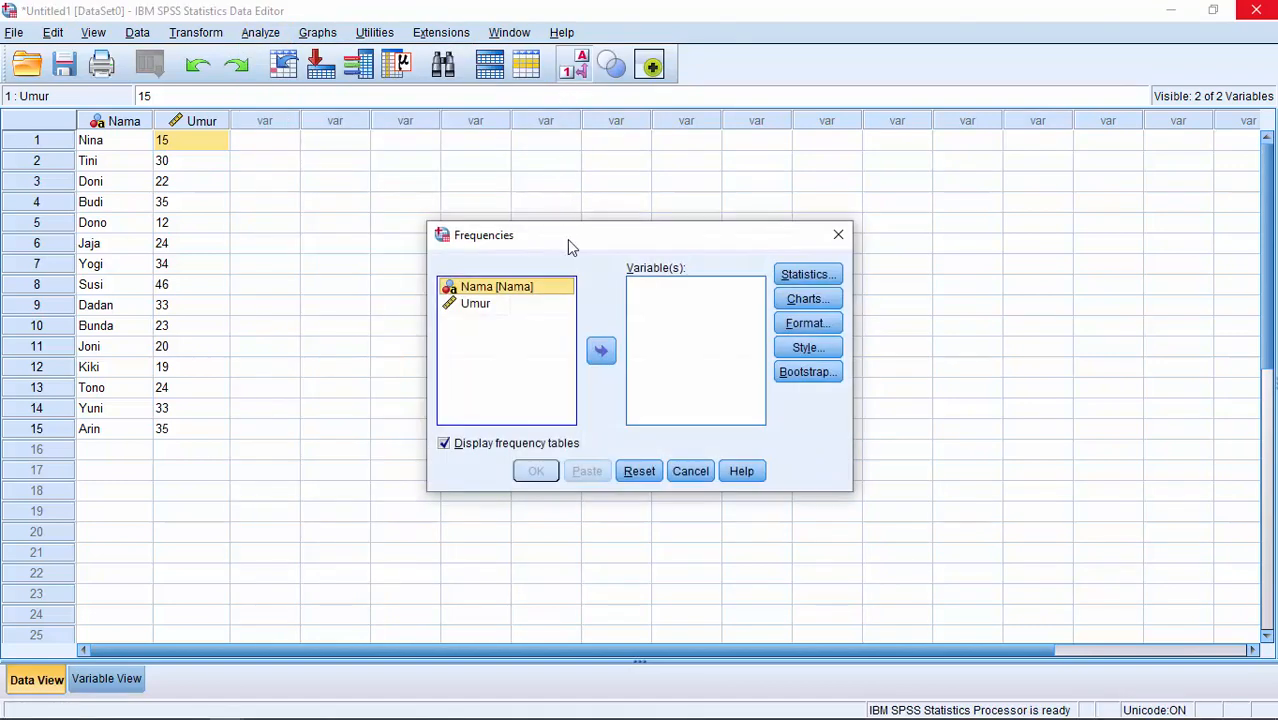
{"action": "left_click_drag", "start_coordinate": [567, 240], "coordinate": [429, 167]}
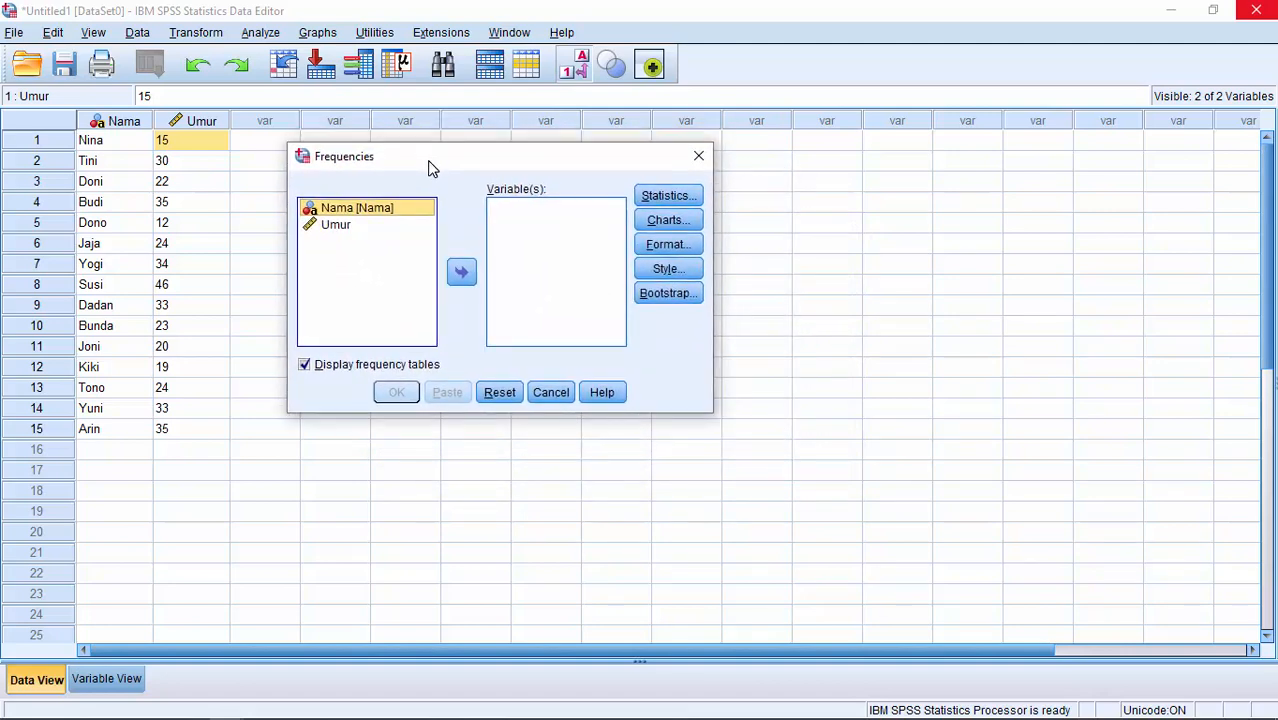
{"action": "left_click", "coordinate": [330, 228]}
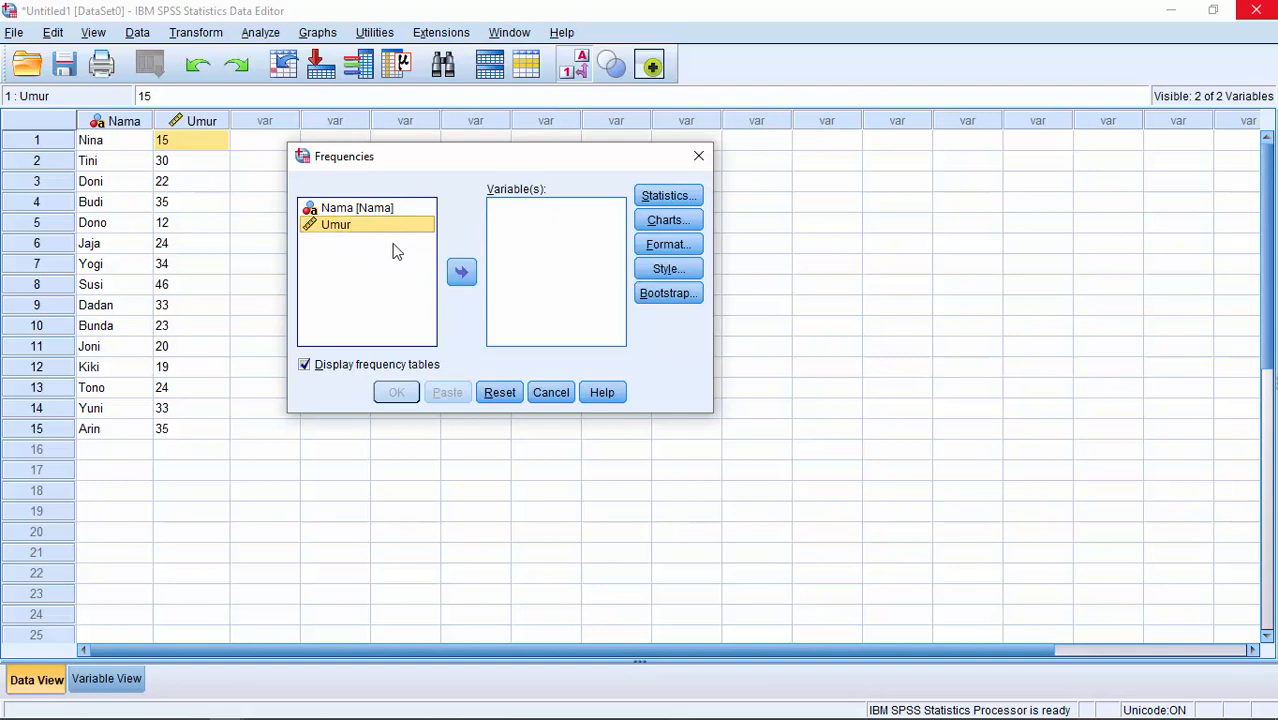
{"action": "left_click", "coordinate": [462, 273]}
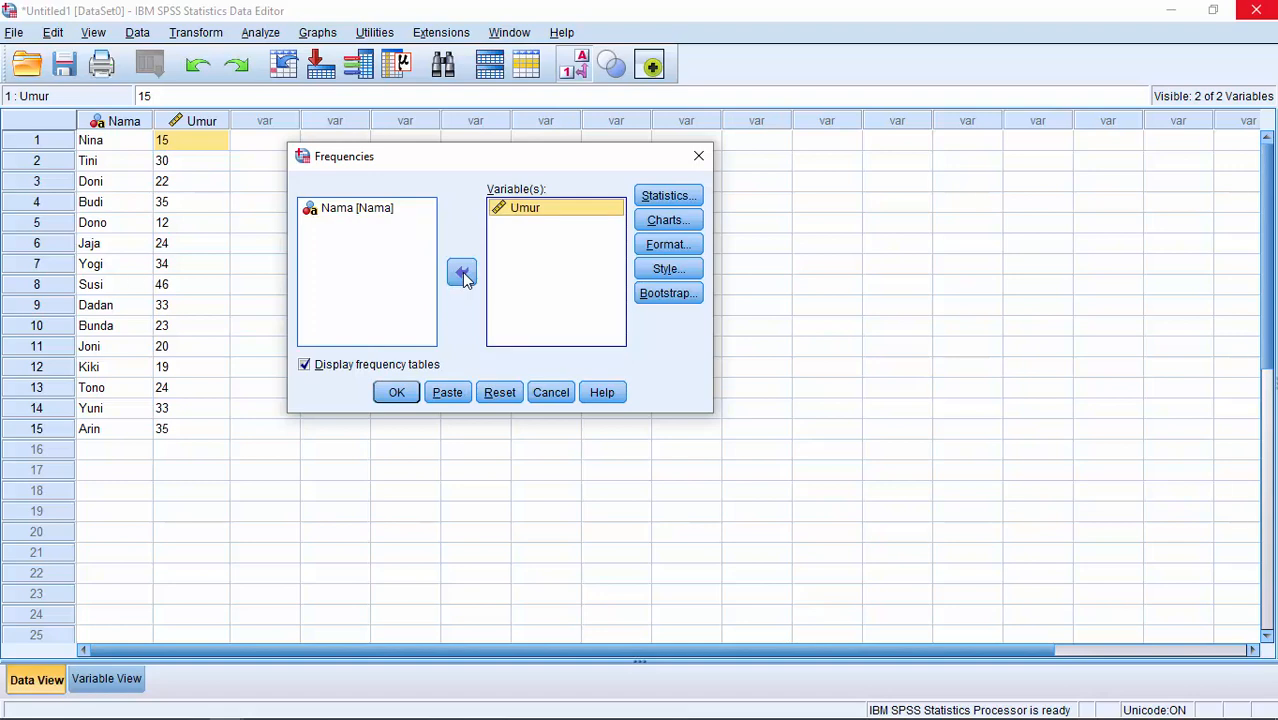
Include the mean, median, mode and sum as central tendency statistics for the Frequencies analysis.
{"action": "left_click", "coordinate": [670, 196]}
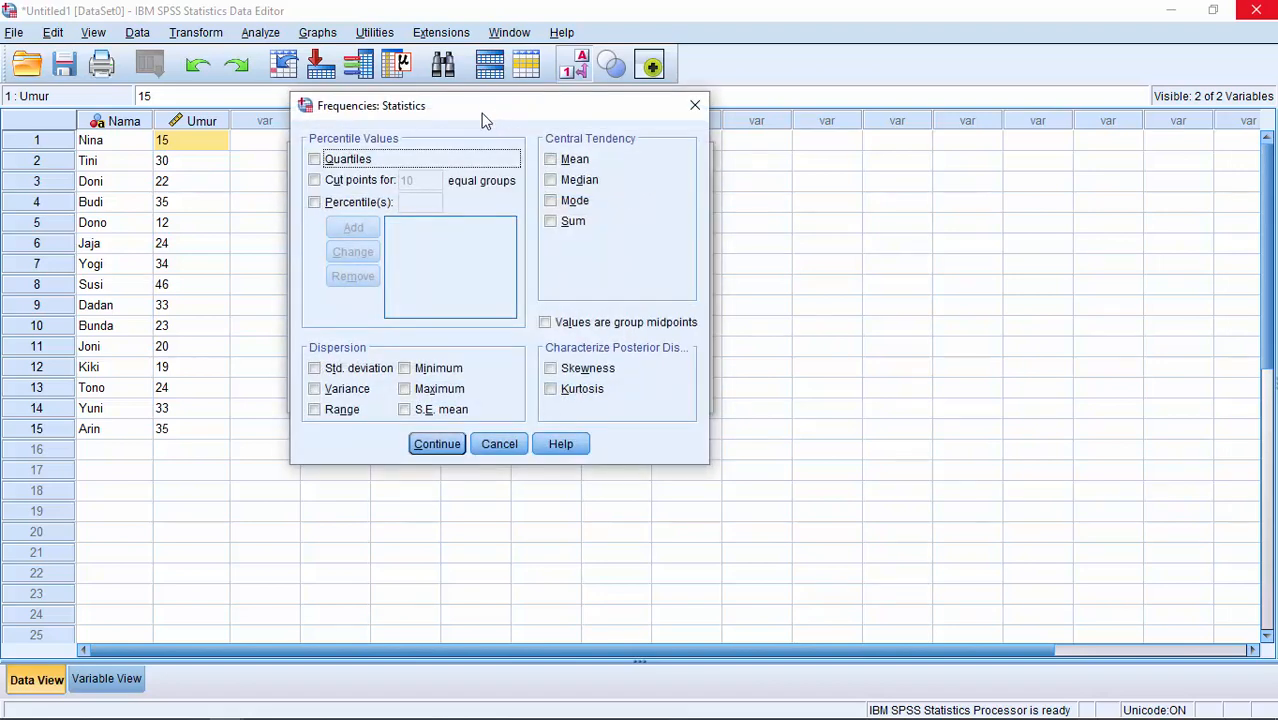
{"action": "left_click_drag", "start_coordinate": [474, 113], "coordinate": [477, 158]}
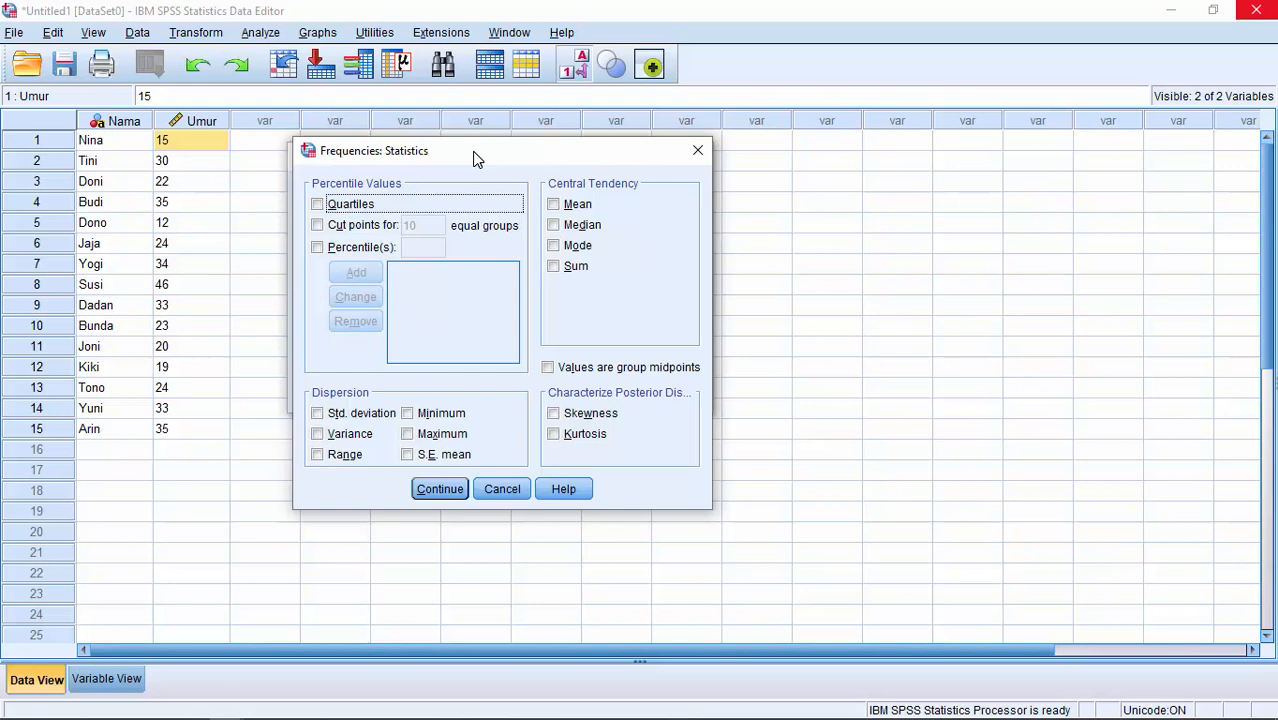
{"action": "left_click_drag", "start_coordinate": [476, 160], "coordinate": [484, 162]}
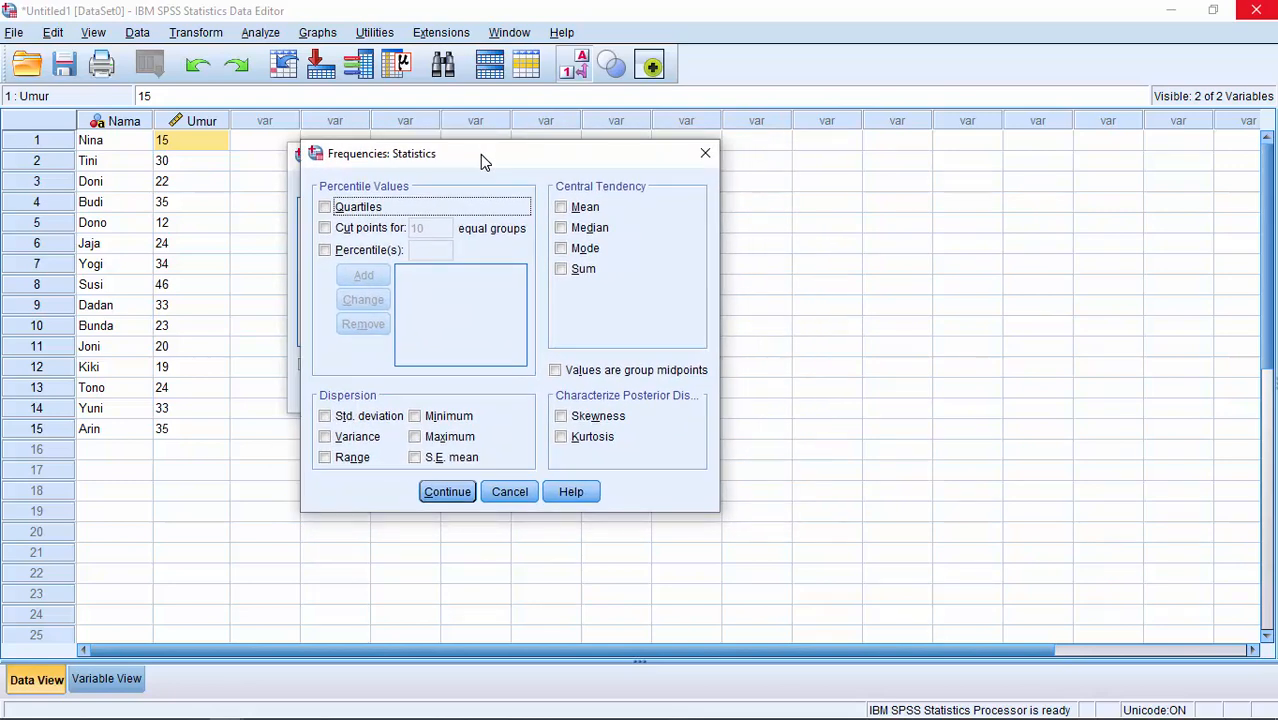
{"action": "left_click", "coordinate": [562, 208]}
{"action": "left_click", "coordinate": [563, 229]}
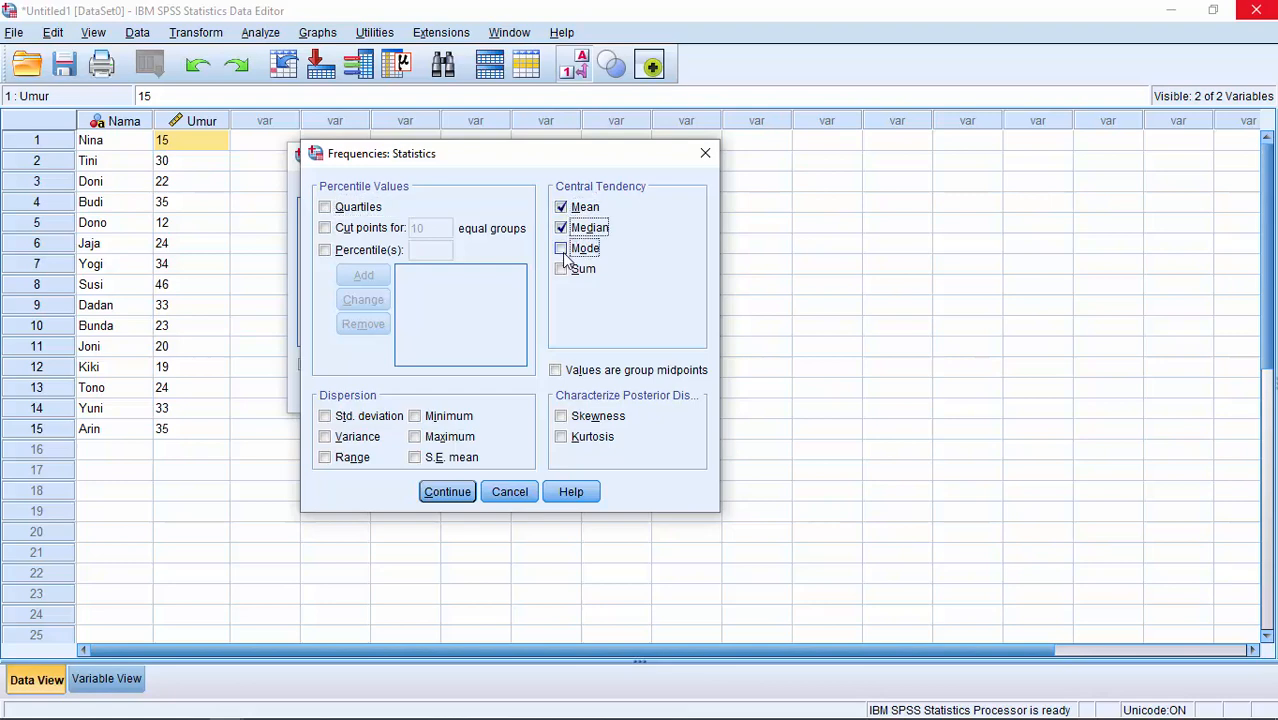
{"action": "left_click", "coordinate": [561, 249]}
{"action": "left_click", "coordinate": [561, 269]}
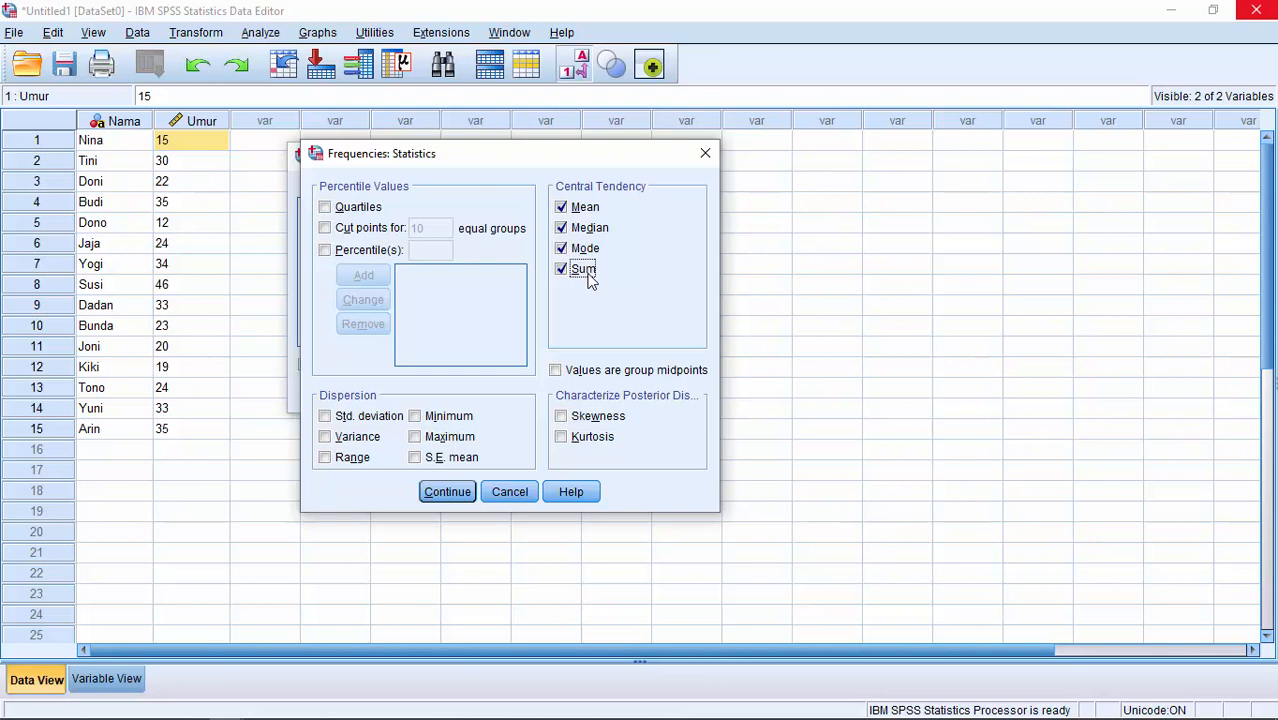
Include all dispersion statistics: standard deviation, variance, range, minimum, maximum and S.E. mean.
{"action": "left_click", "coordinate": [334, 424]}
{"action": "left_click", "coordinate": [335, 437]}
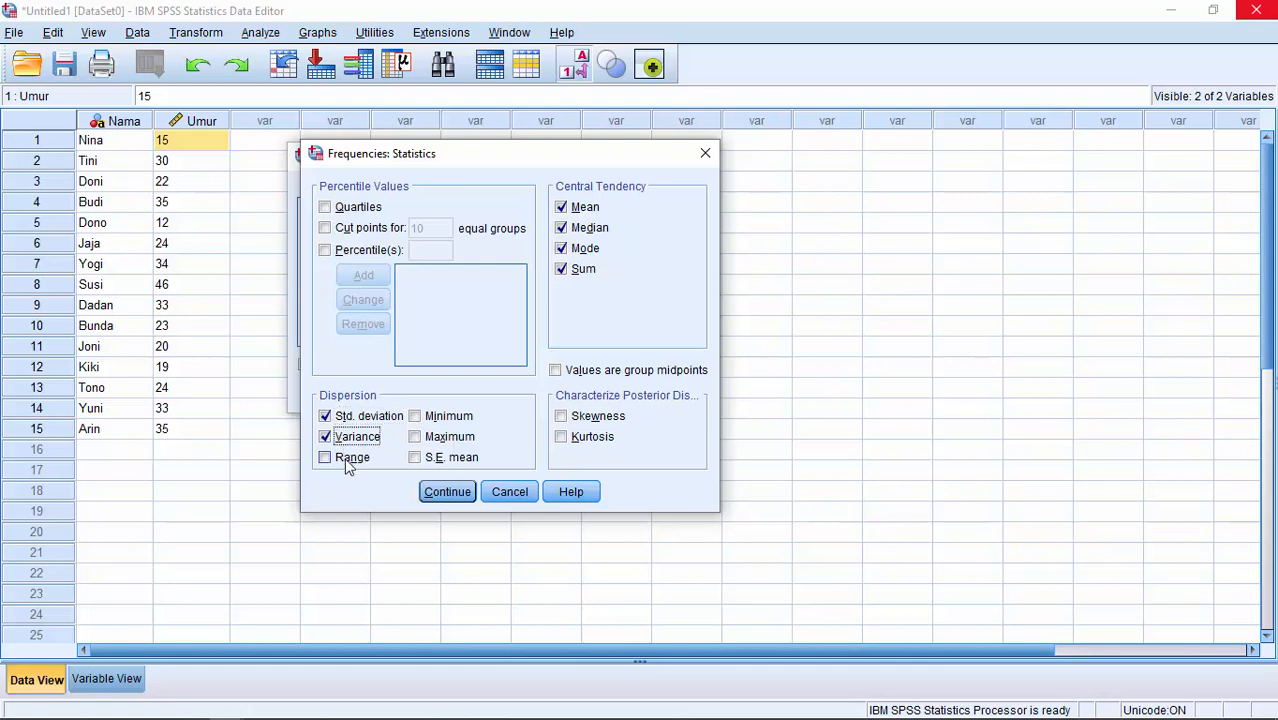
{"action": "left_click", "coordinate": [350, 462]}
{"action": "left_click", "coordinate": [416, 420]}
{"action": "left_click", "coordinate": [417, 442]}
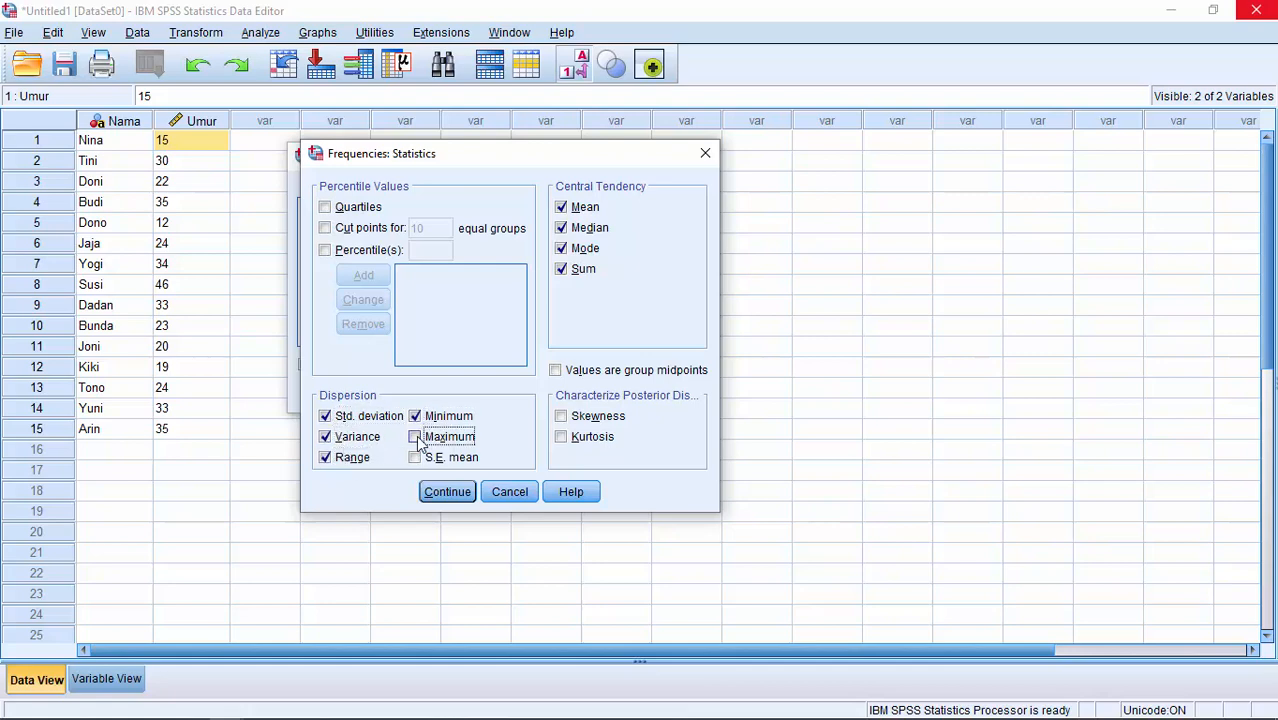
{"action": "left_click", "coordinate": [416, 460]}
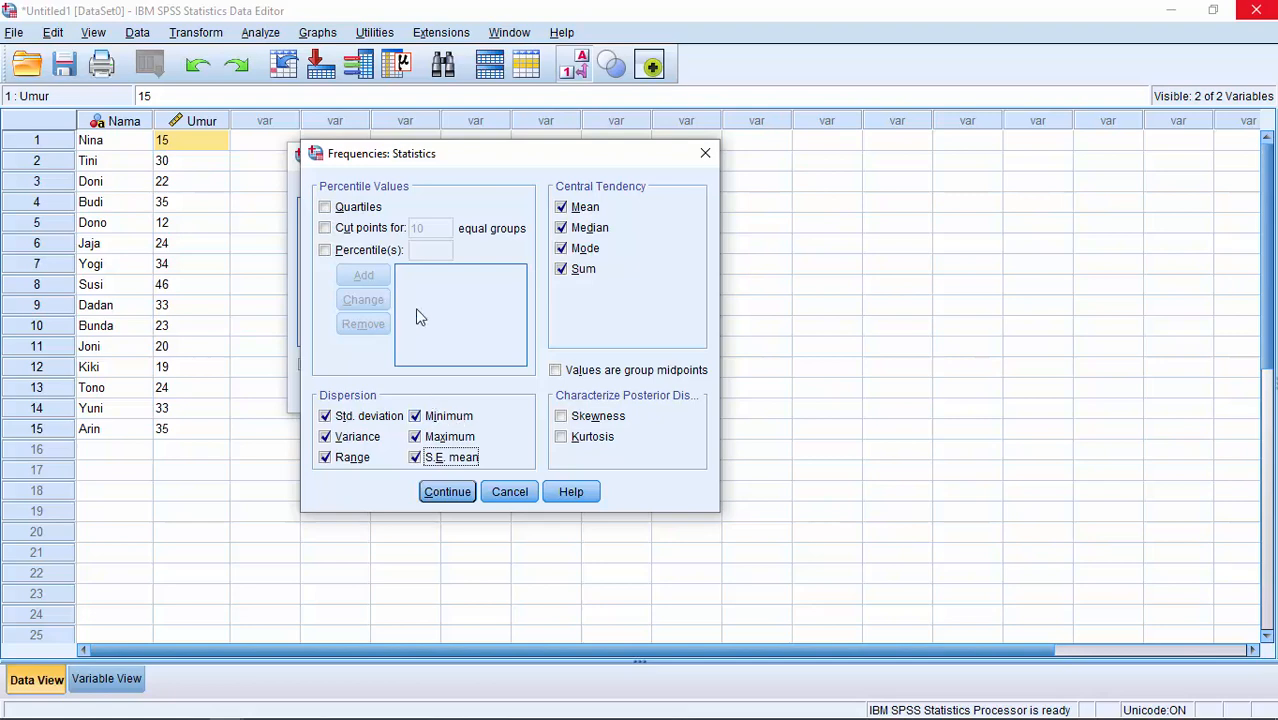
Add quartiles, skewness and kurtosis to the requested statistics and accept the statistics settings.
{"action": "left_click_drag", "start_coordinate": [476, 160], "coordinate": [462, 138]}
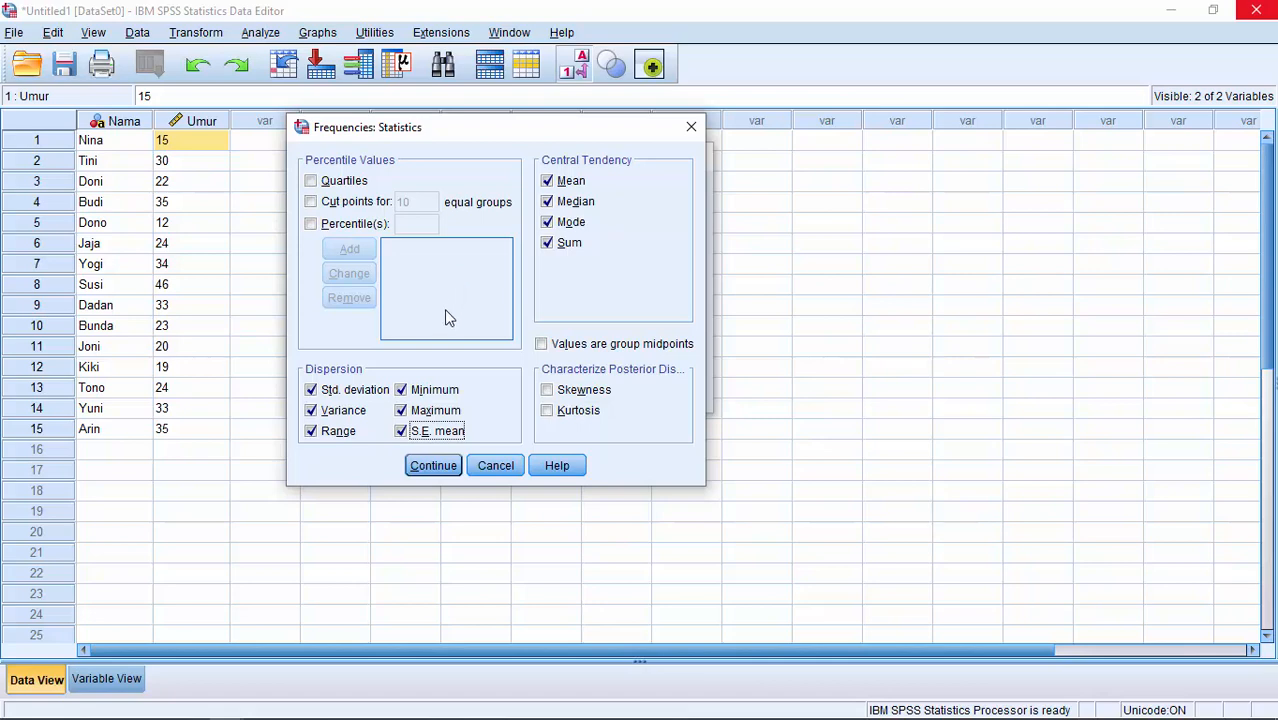
{"action": "left_click_drag", "start_coordinate": [492, 133], "coordinate": [476, 106]}
{"action": "key", "text": "alt+q"}
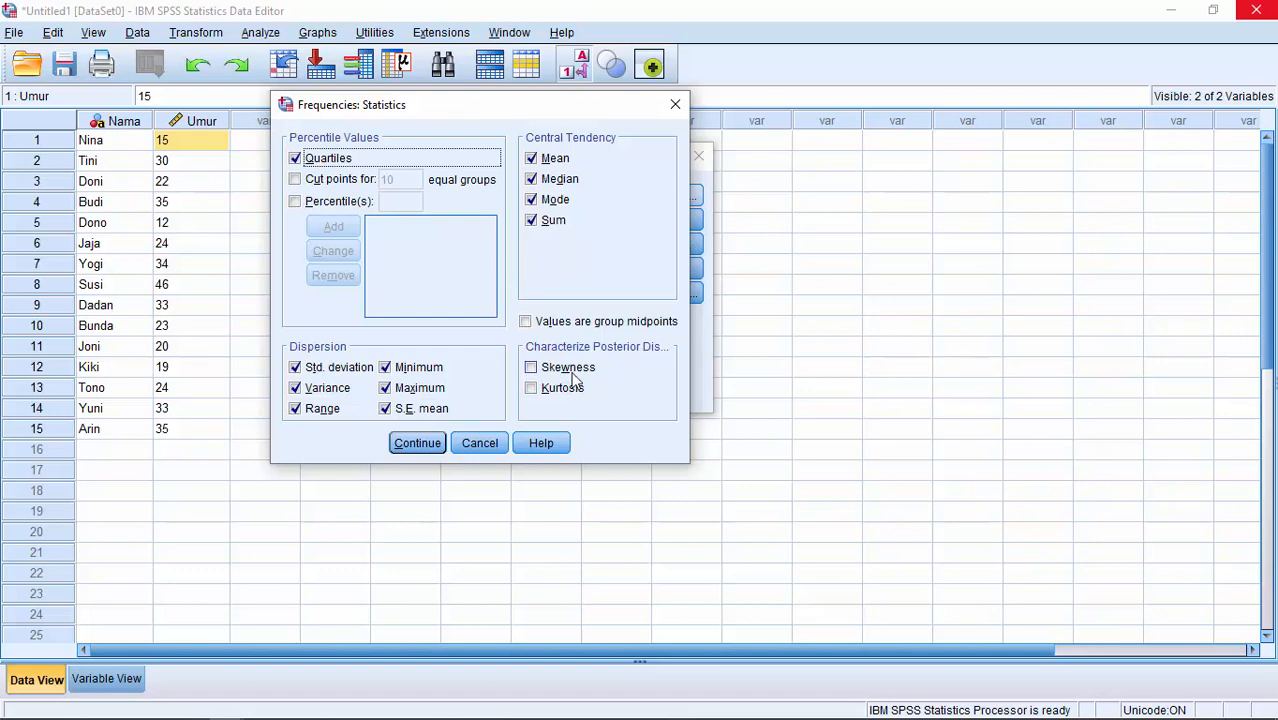
{"action": "left_click", "coordinate": [544, 372]}
{"action": "left_click", "coordinate": [531, 390]}
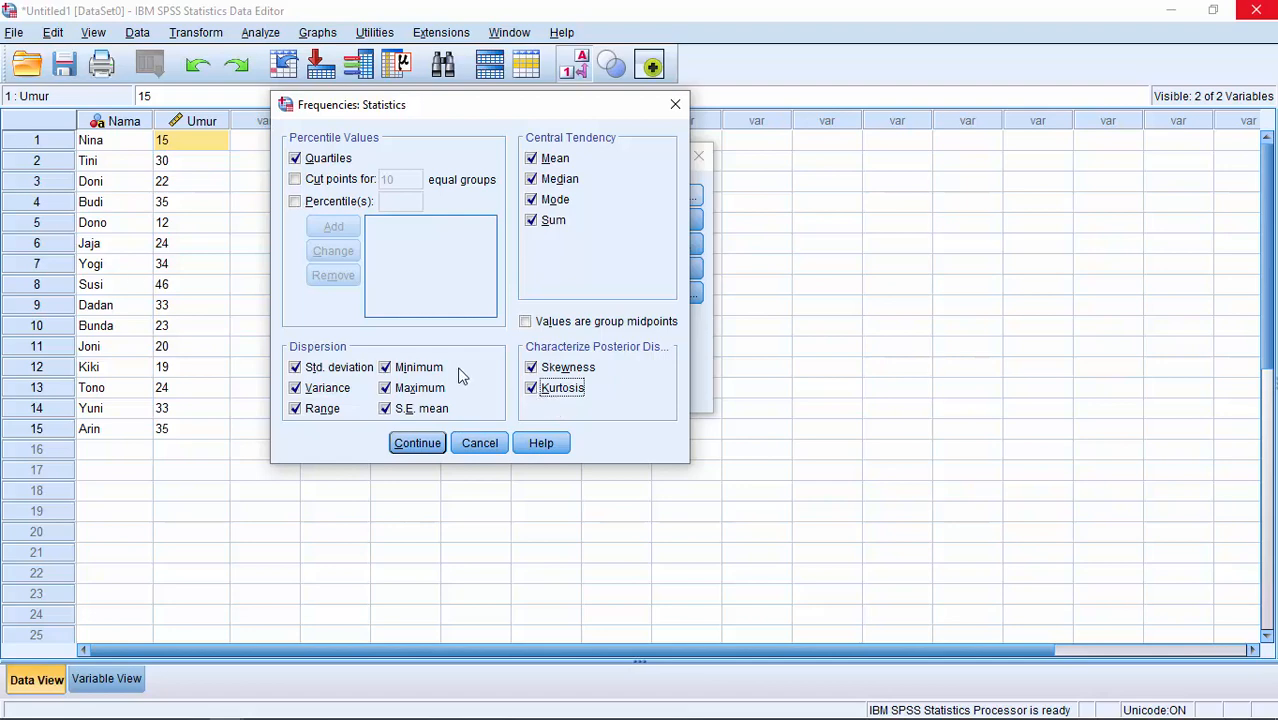
{"action": "left_click", "coordinate": [311, 165]}
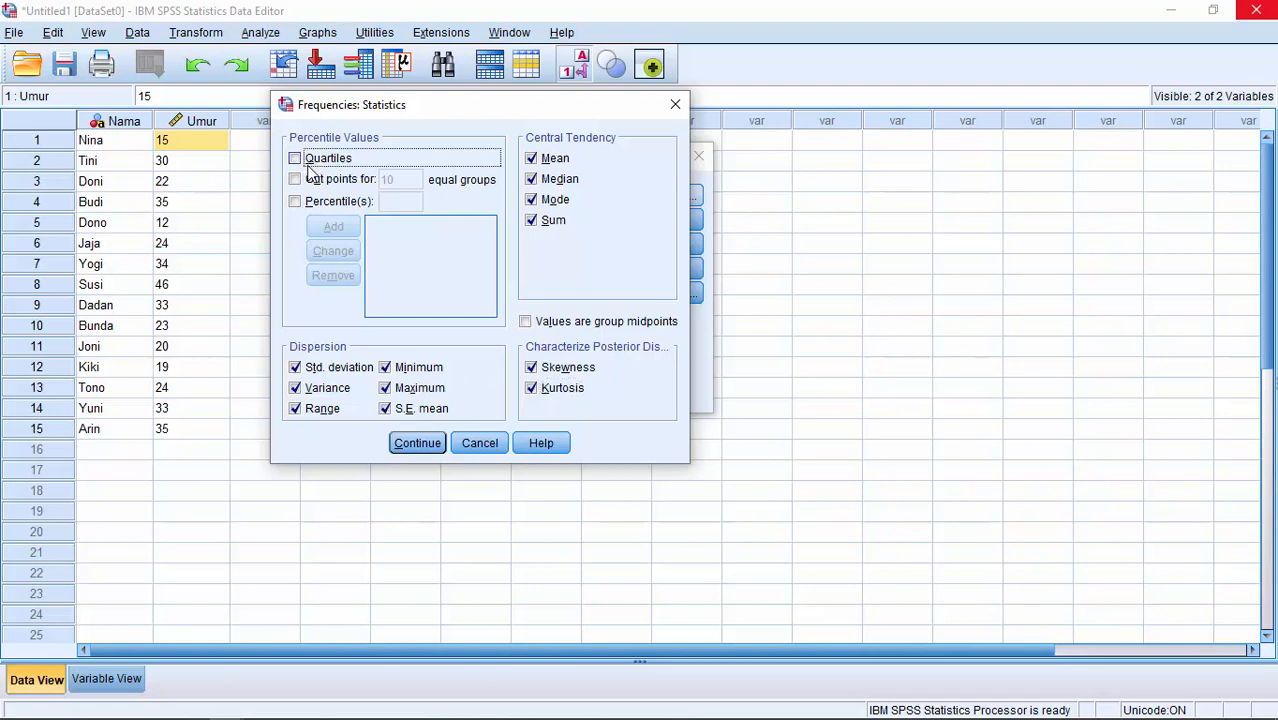
{"action": "left_click", "coordinate": [310, 168]}
{"action": "left_click", "coordinate": [417, 443]}
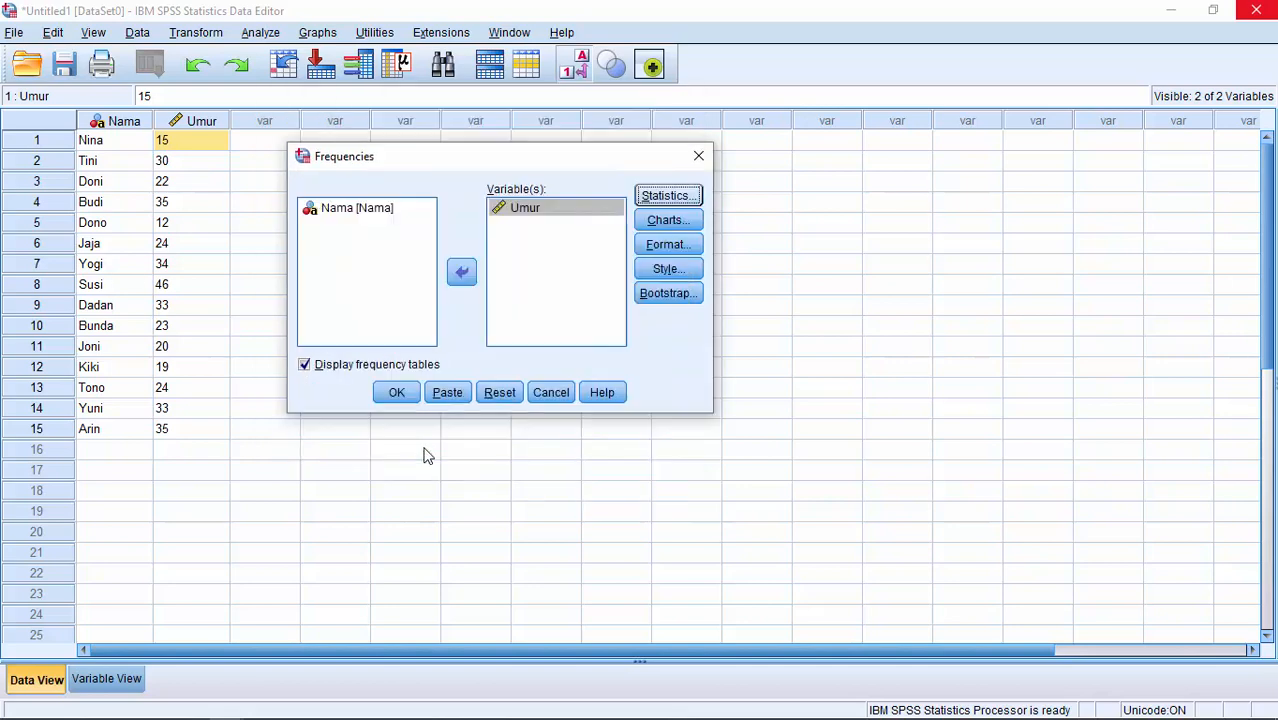
Run the Frequencies analysis and review the Statistics and Umur frequency tables in the maximized output window.
{"action": "left_click", "coordinate": [397, 393]}
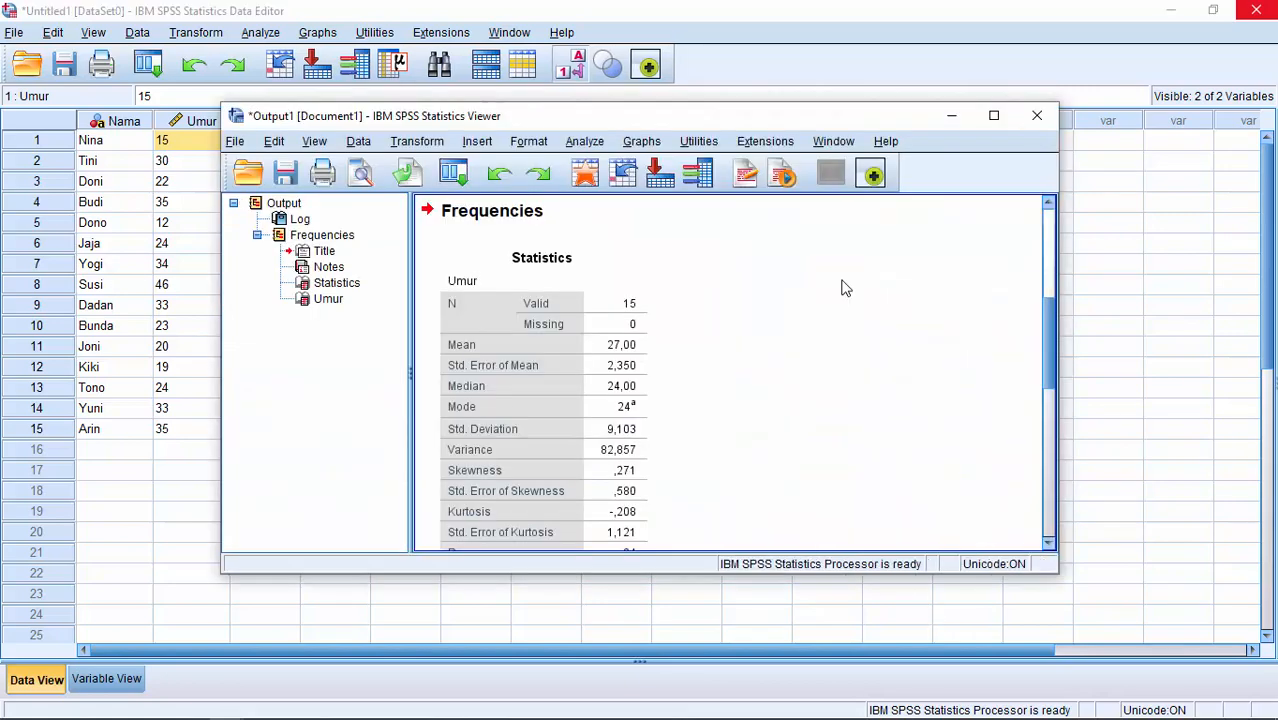
{"action": "left_click", "coordinate": [993, 115]}
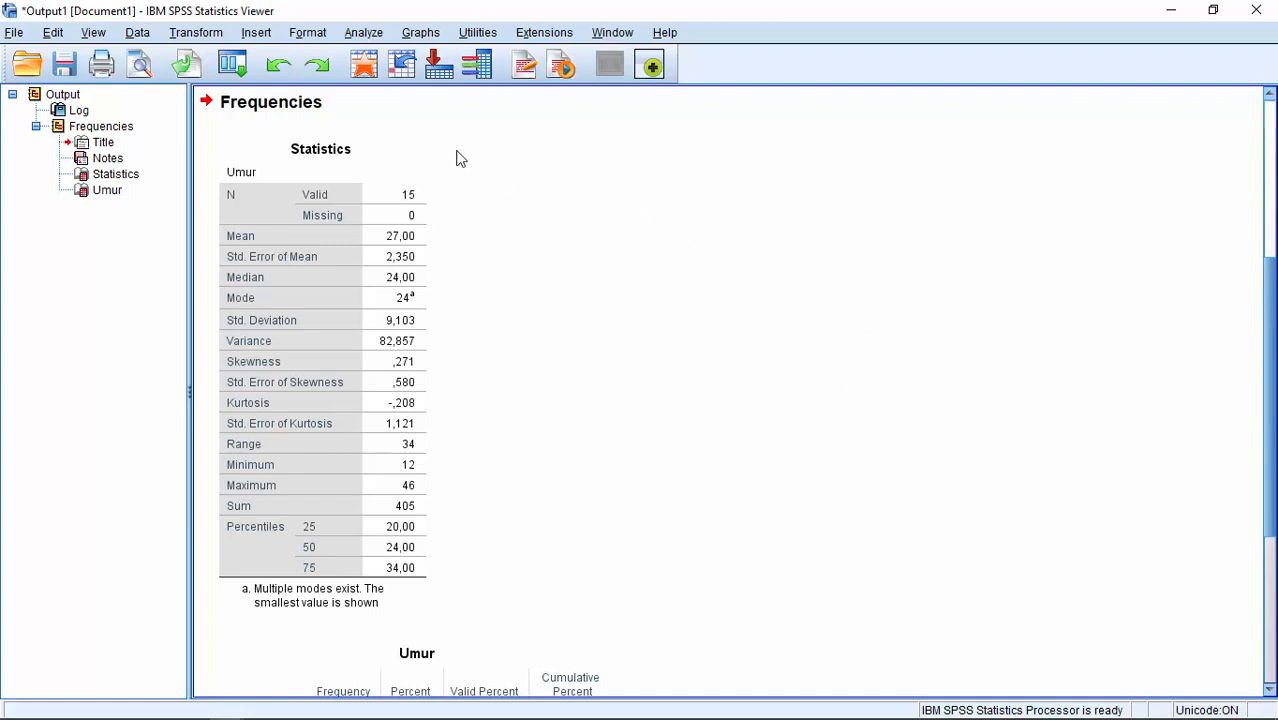
{"action": "left_click", "coordinate": [426, 143]}
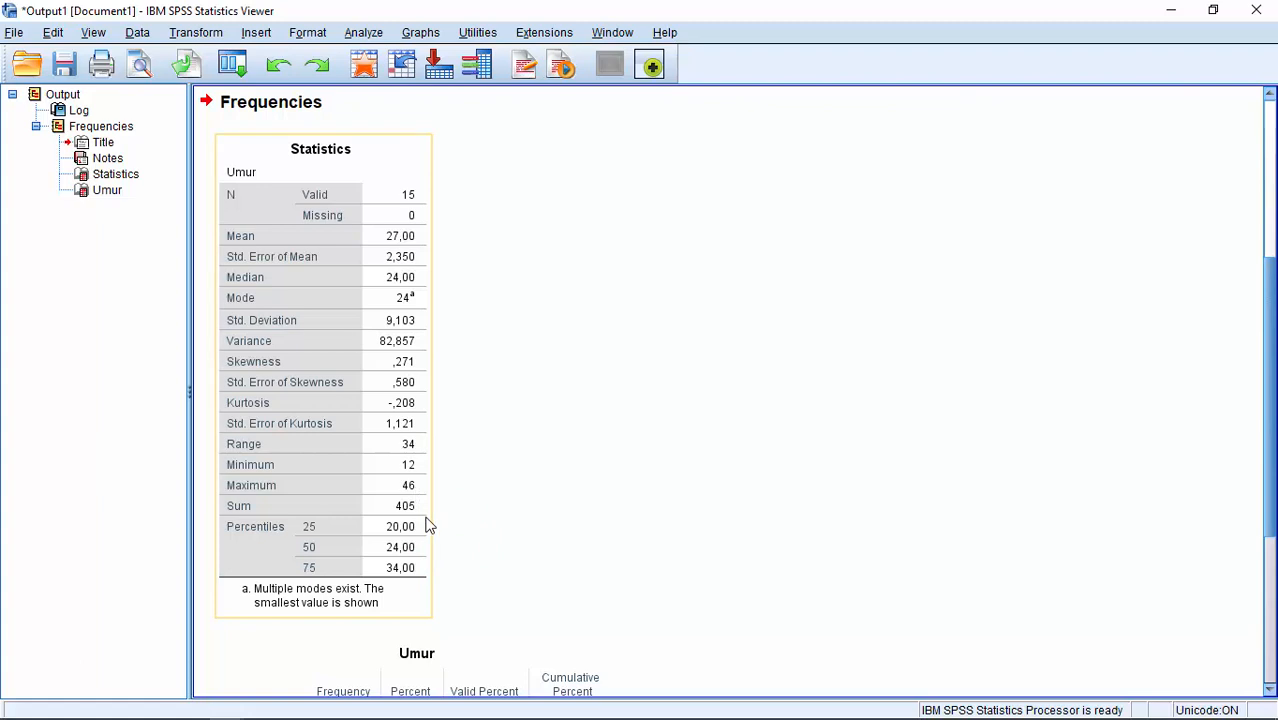
{"action": "scroll", "coordinate": [428, 525], "scroll_direction": "down", "scroll_amount": 5}
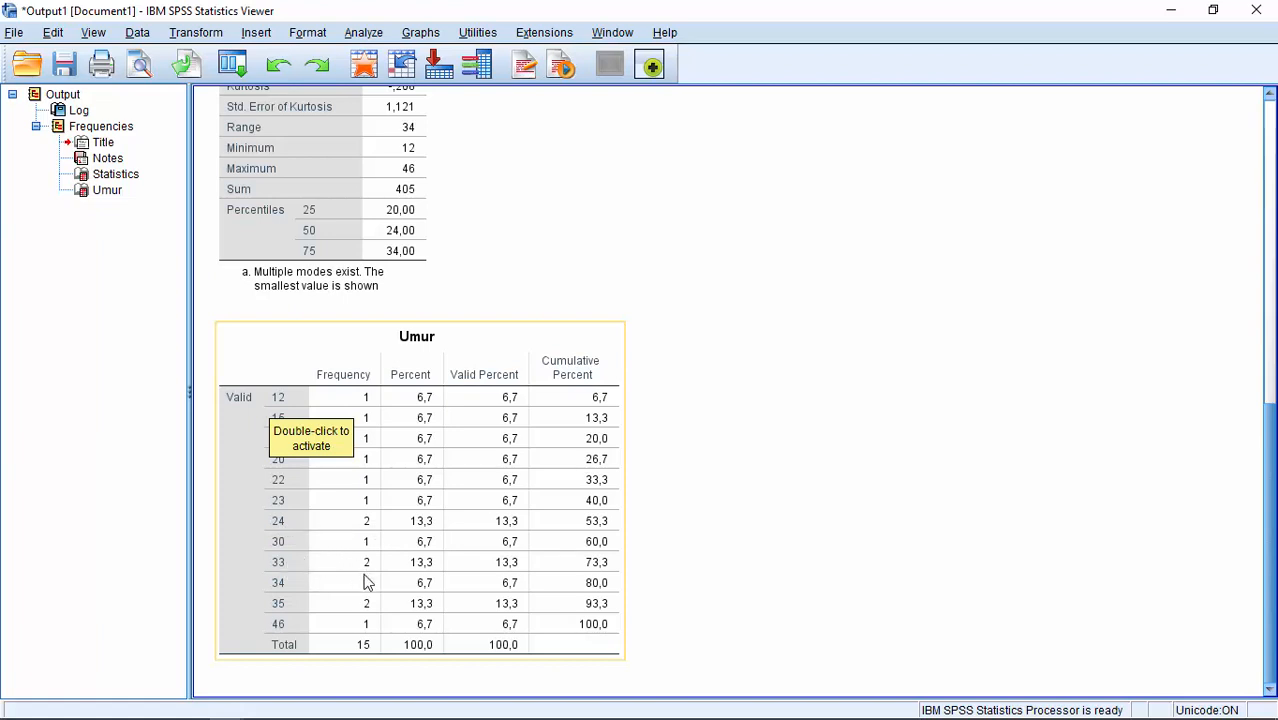
{"action": "left_click", "coordinate": [514, 119]}
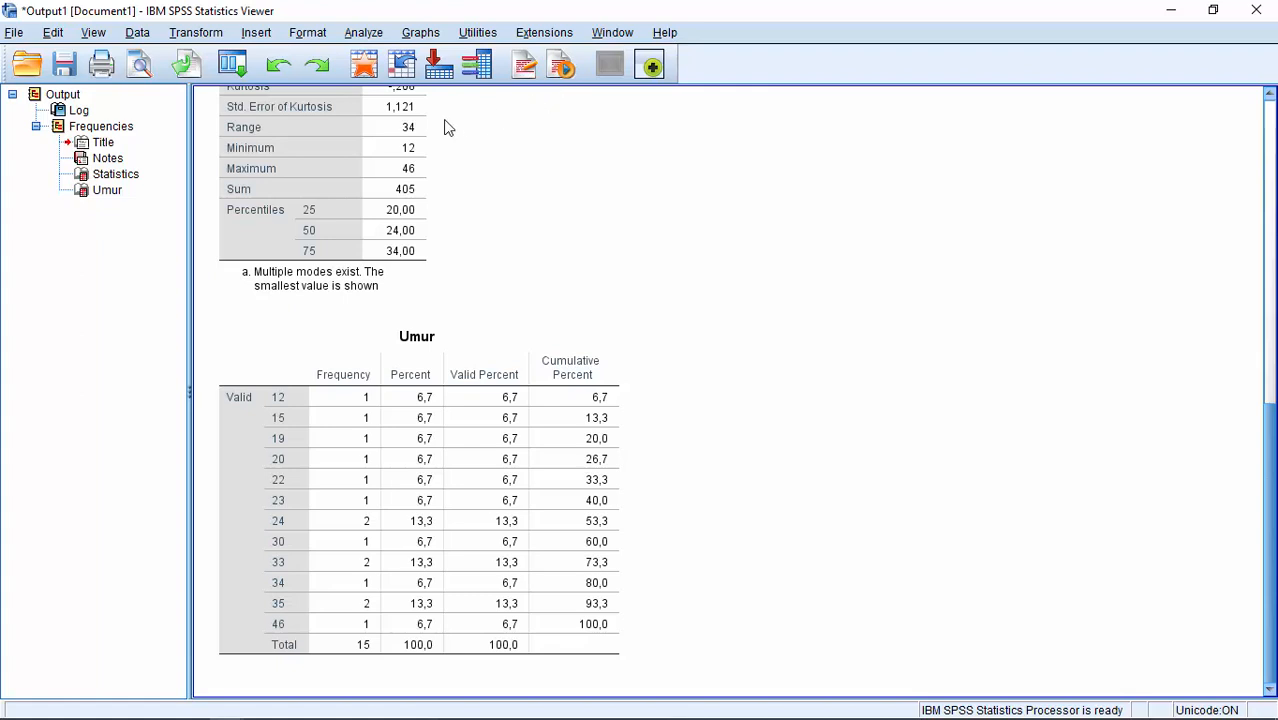
Start defining a simple bar chart that uses summaries for groups of cases.
{"action": "left_click", "coordinate": [419, 34]}
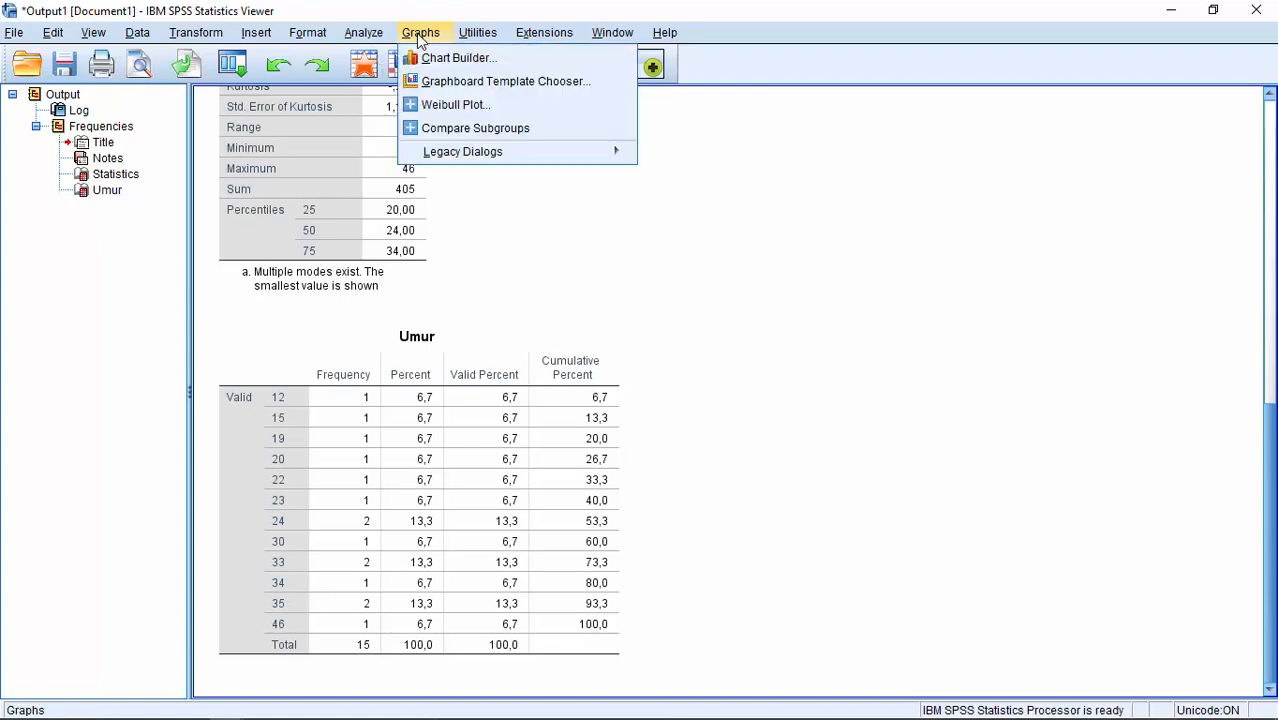
{"action": "mouse_move", "coordinate": [548, 158]}
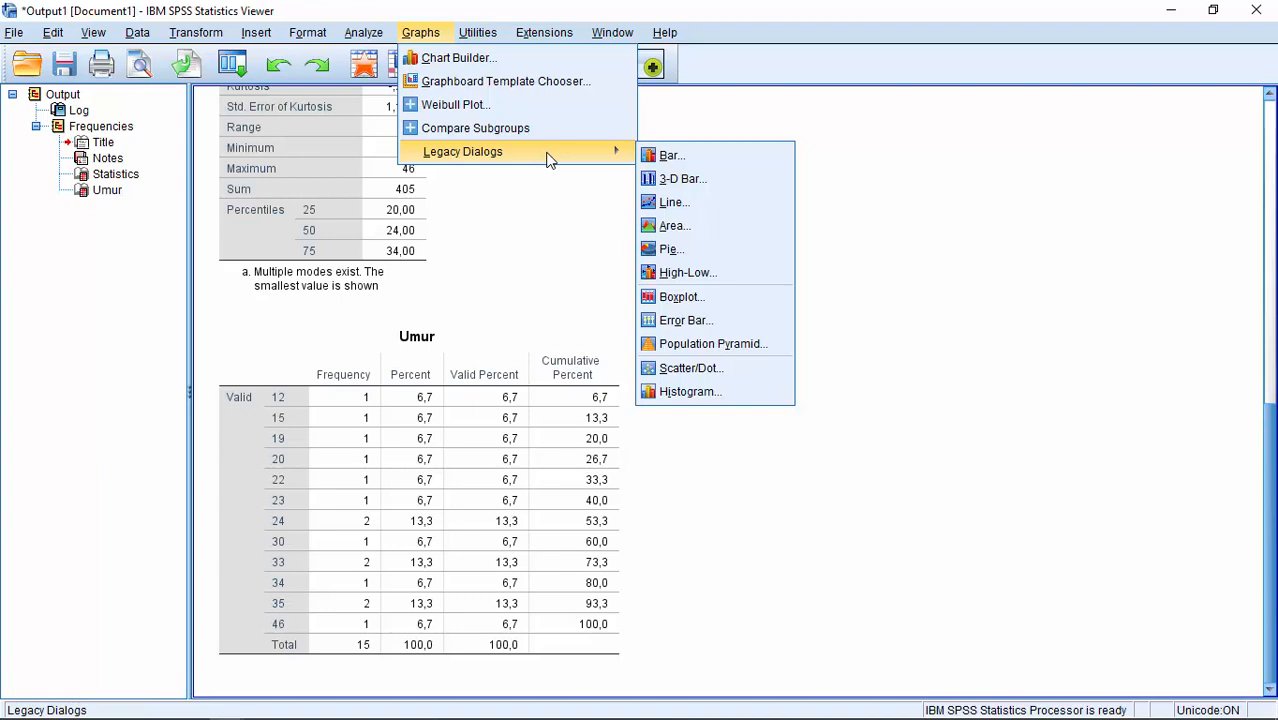
{"action": "left_click", "coordinate": [667, 160]}
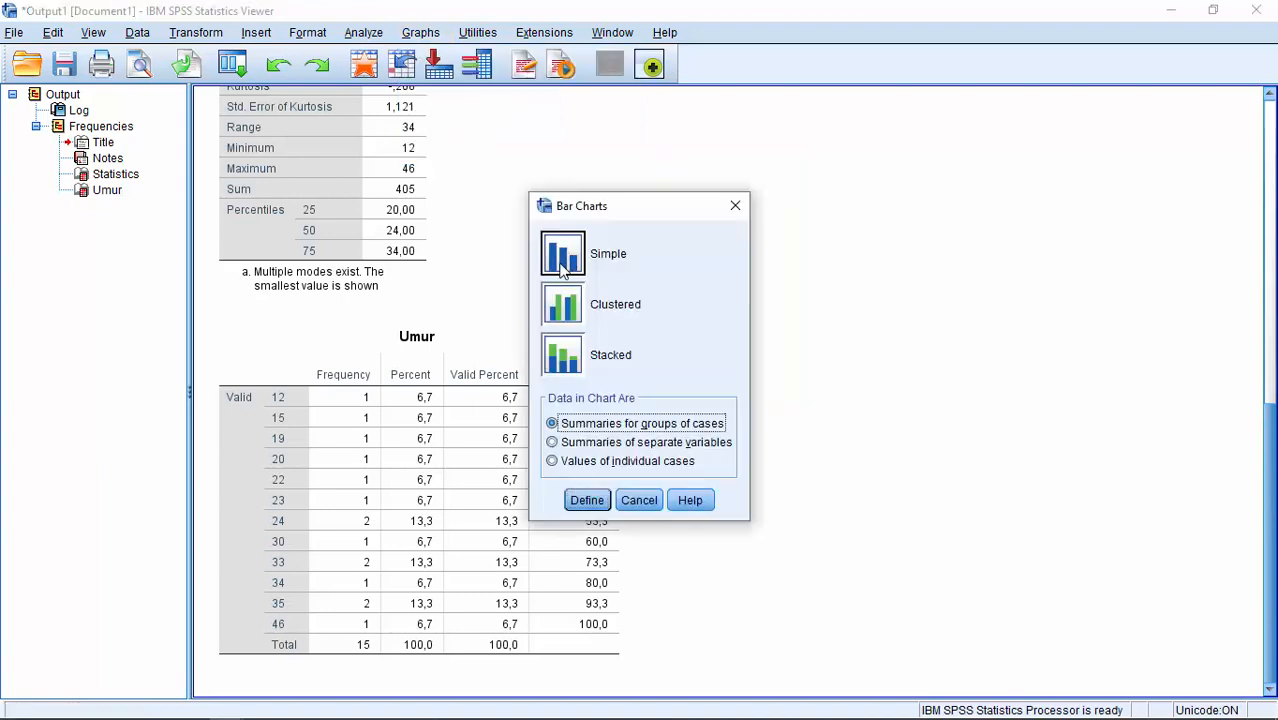
{"action": "left_click", "coordinate": [563, 268]}
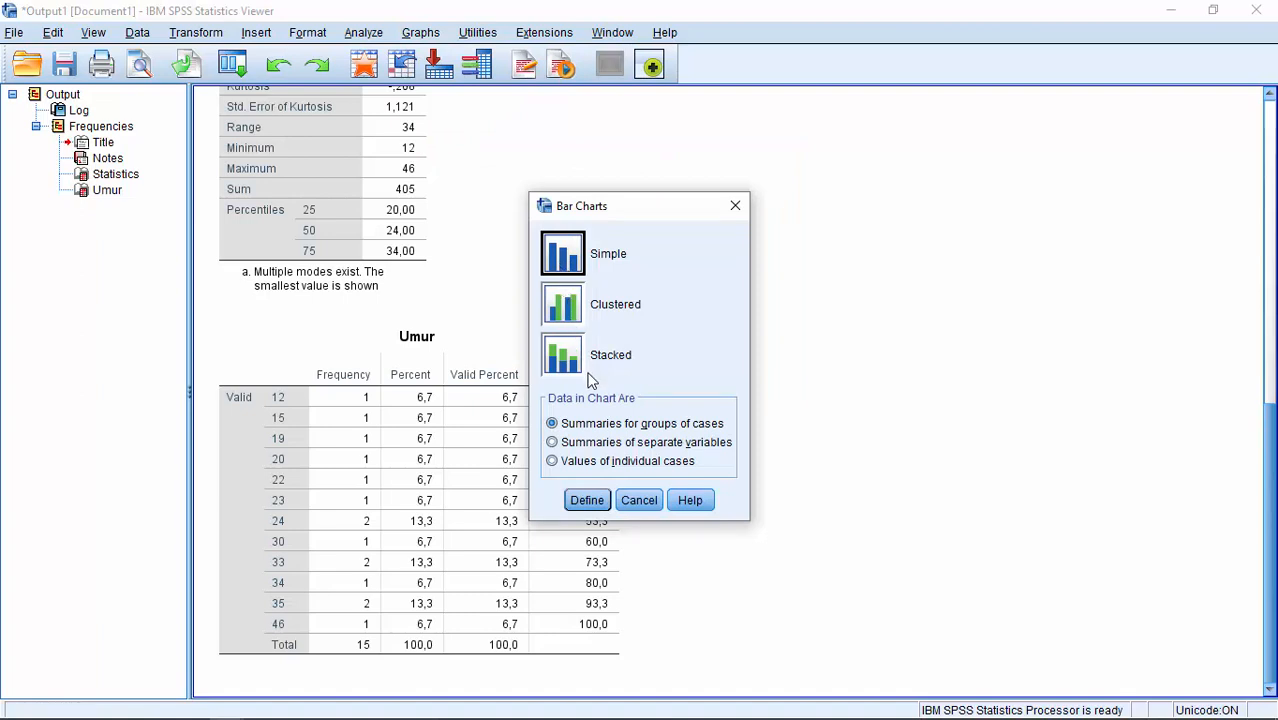
{"action": "left_click", "coordinate": [603, 430]}
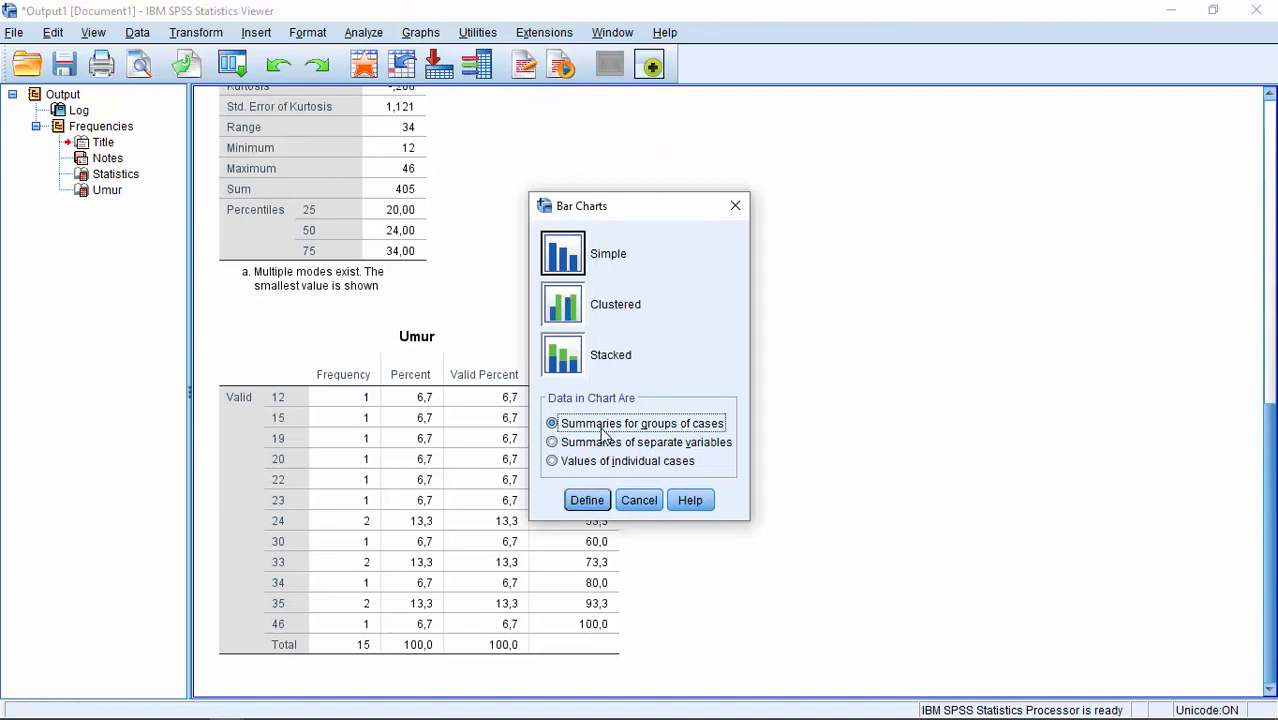
{"action": "left_click", "coordinate": [587, 500]}
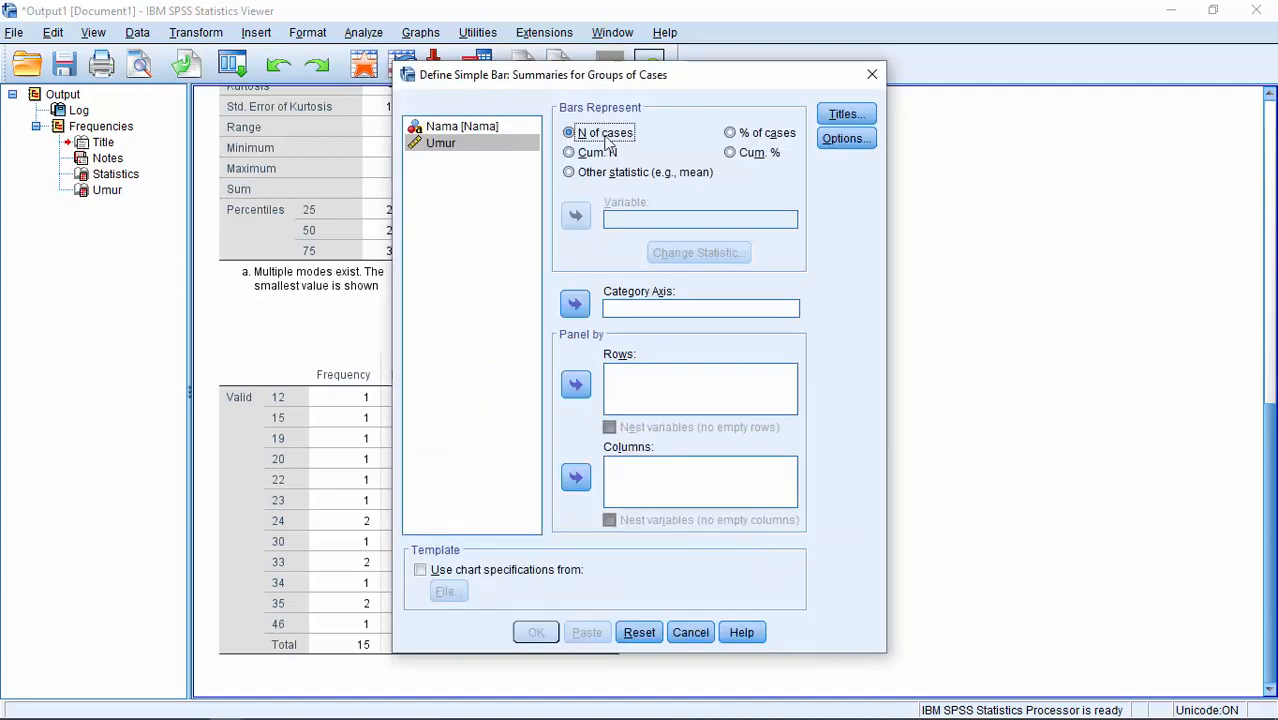
Make the bars represent the mean of Umur and use Nama as the category axis.
{"action": "left_click", "coordinate": [593, 178]}
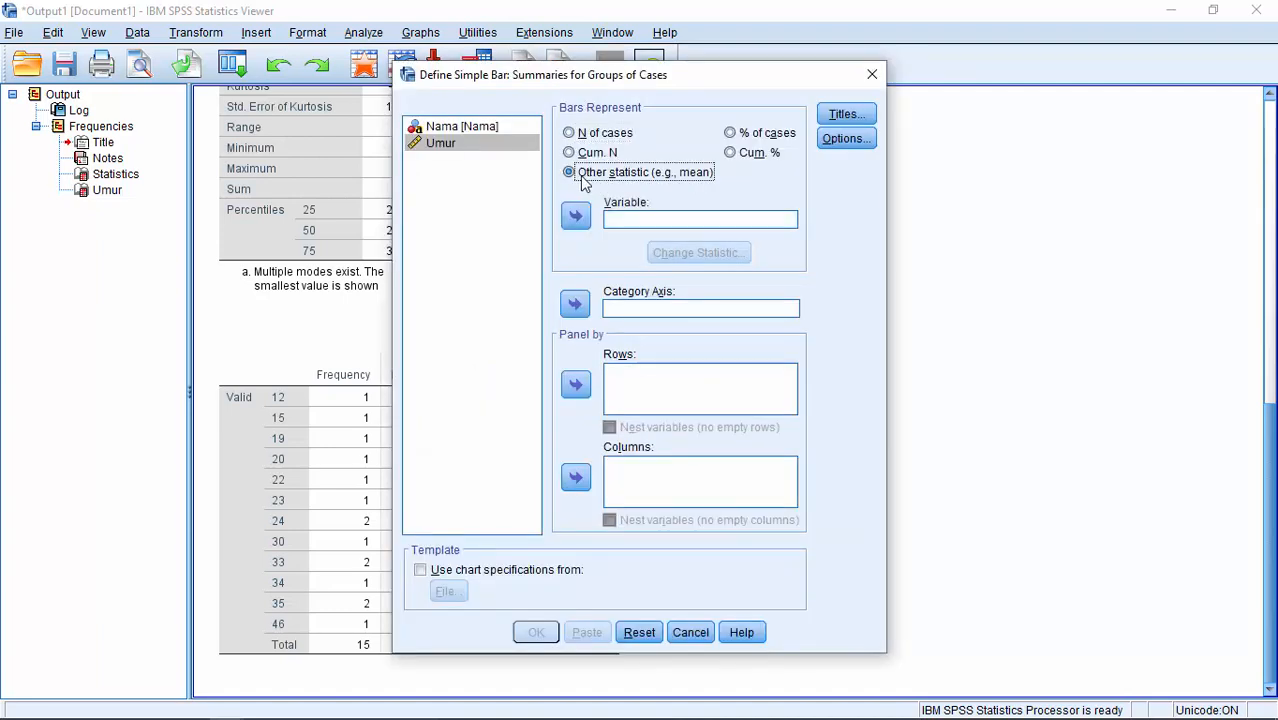
{"action": "left_click", "coordinate": [452, 147]}
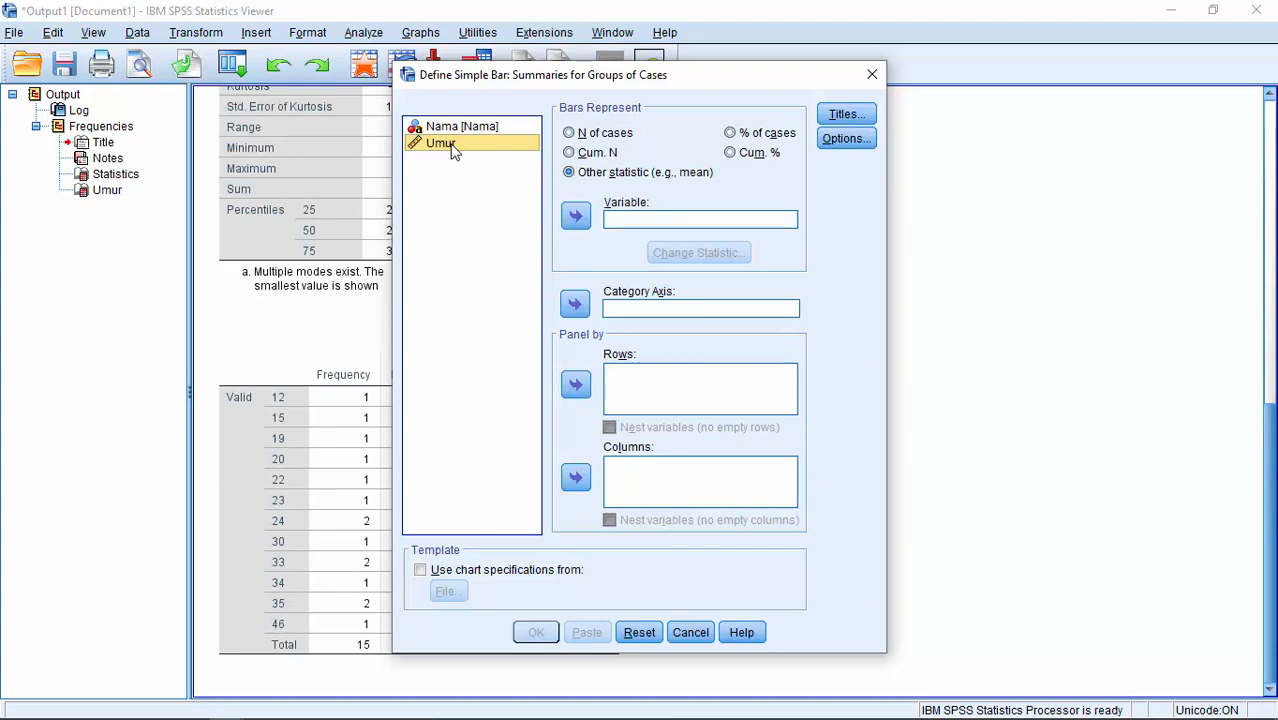
{"action": "left_click", "coordinate": [576, 217]}
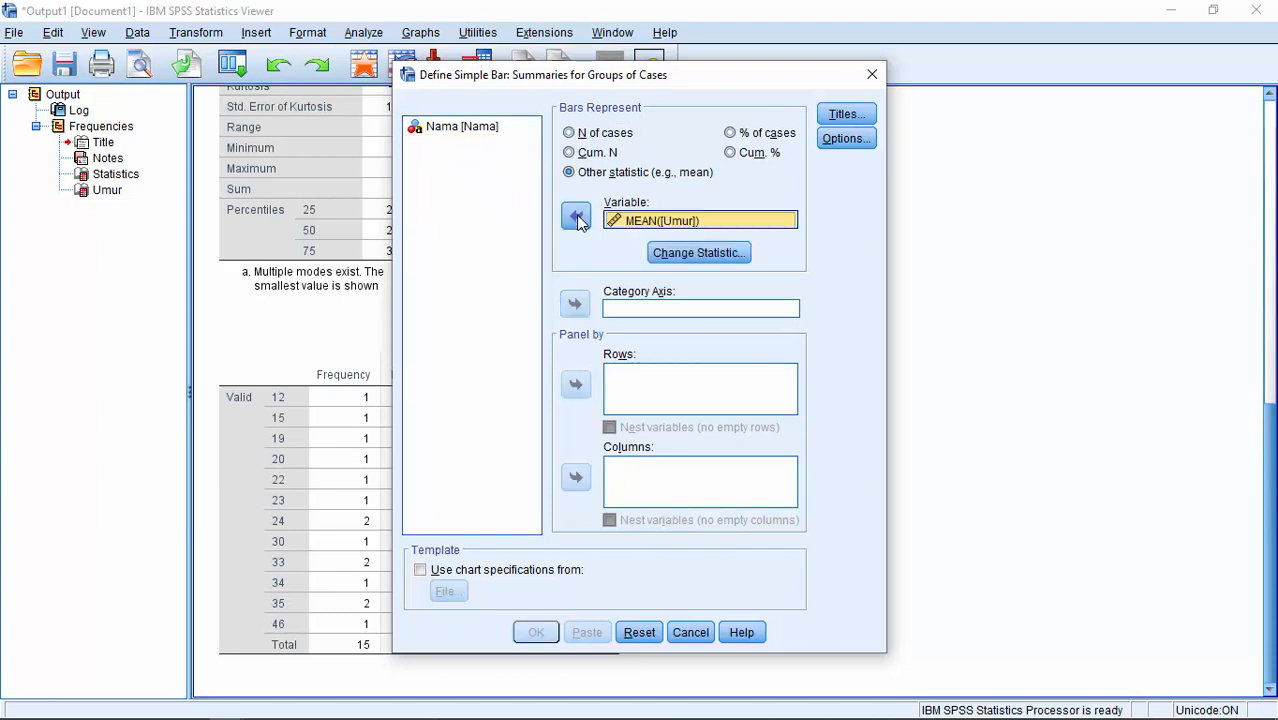
{"action": "left_click", "coordinate": [462, 129]}
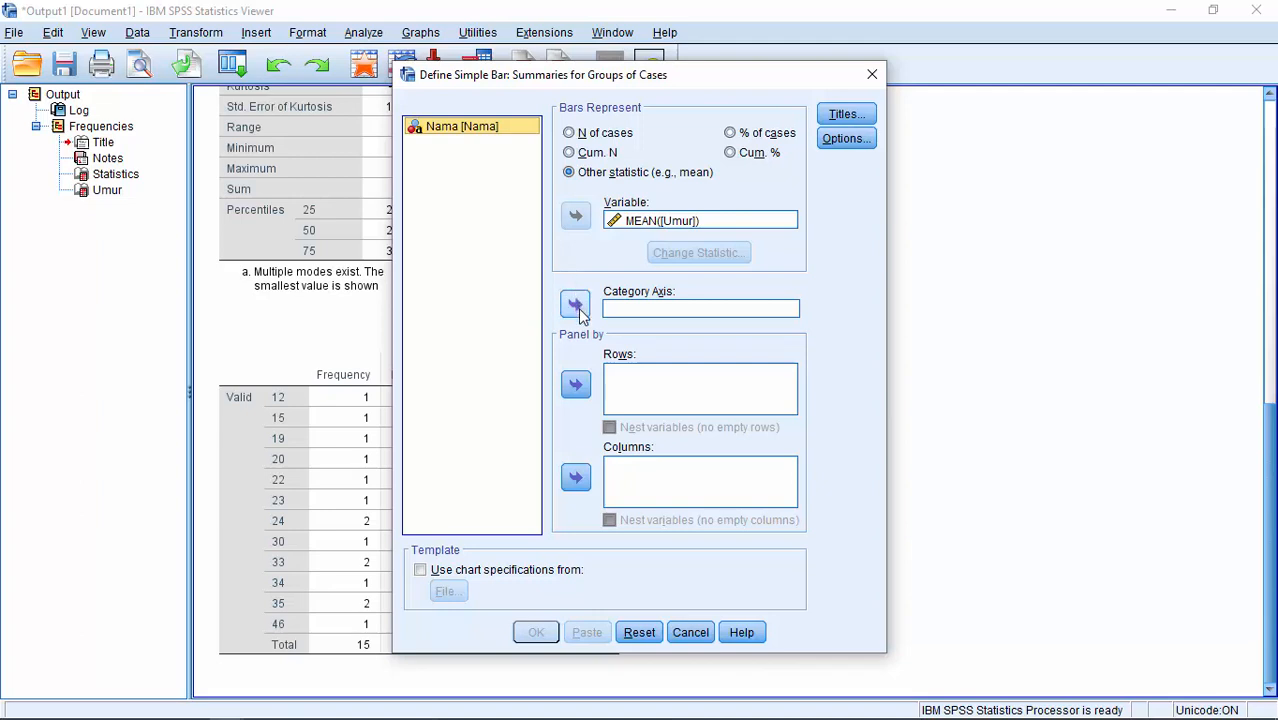
{"action": "left_click", "coordinate": [579, 311]}
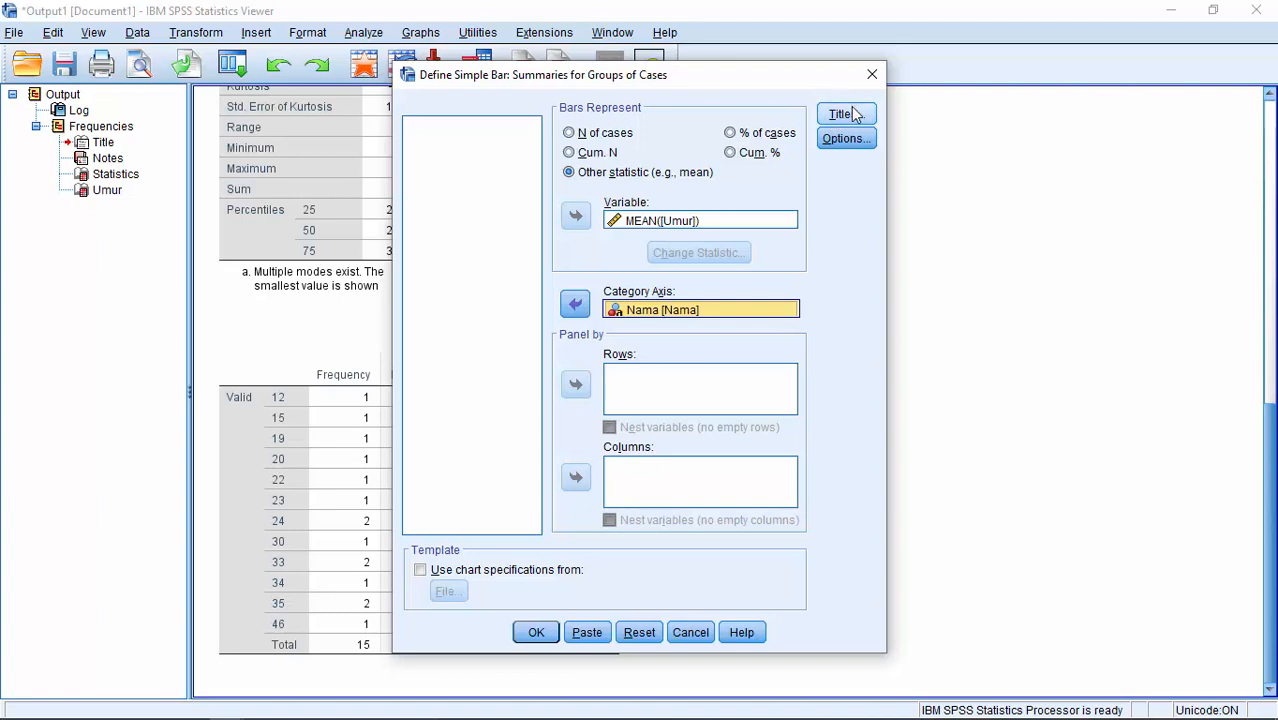
Give the bar chart the title "Umur" and generate it in the output.
{"action": "left_click", "coordinate": [845, 114]}
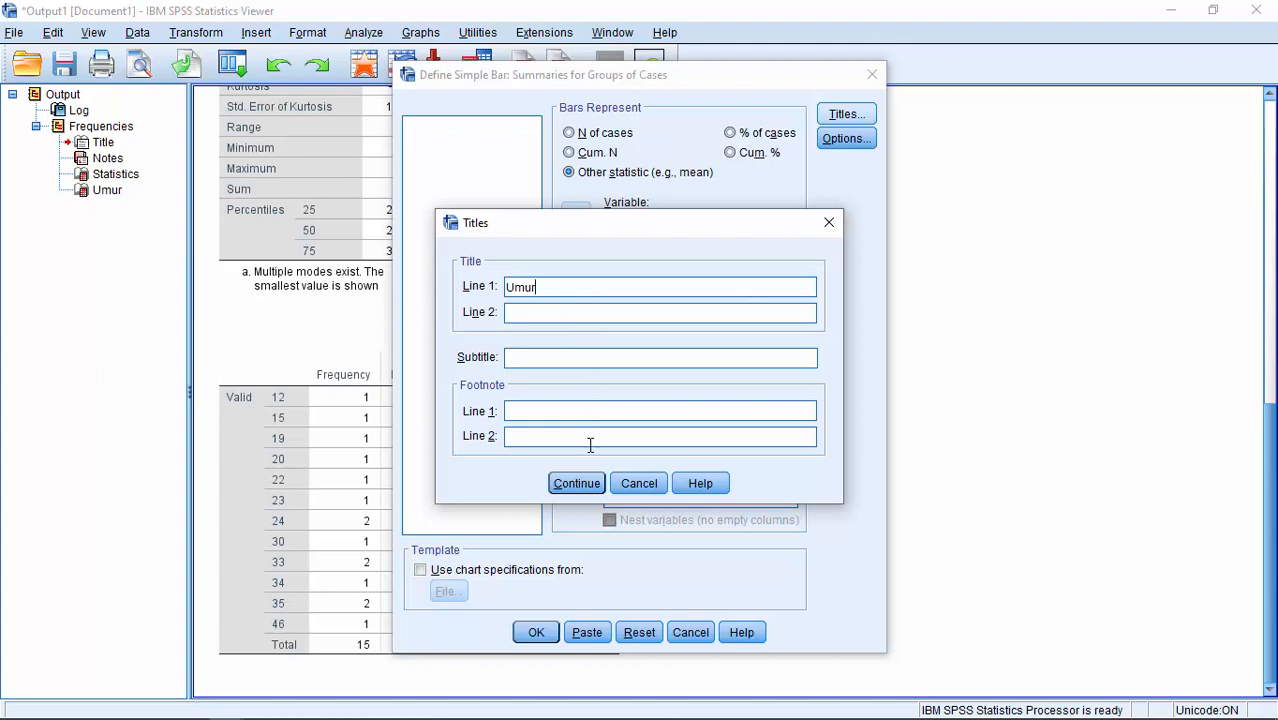
{"action": "left_click", "coordinate": [577, 484]}
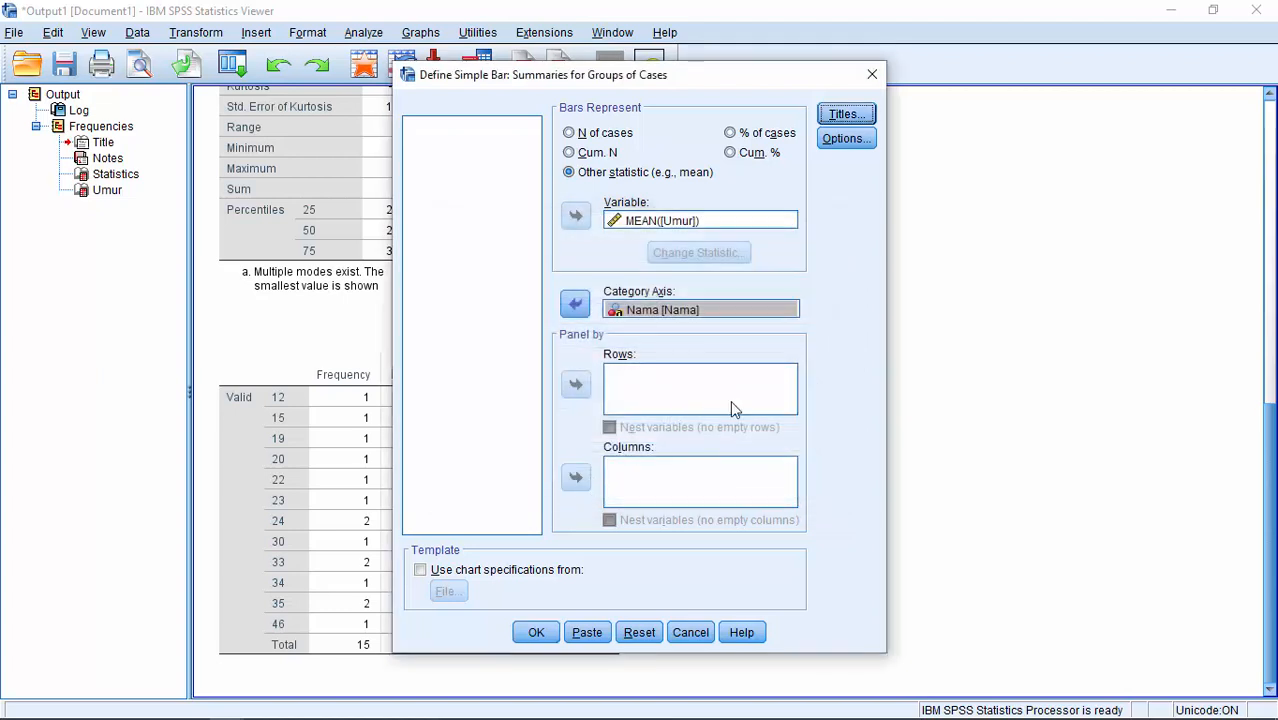
{"action": "left_click", "coordinate": [536, 632]}
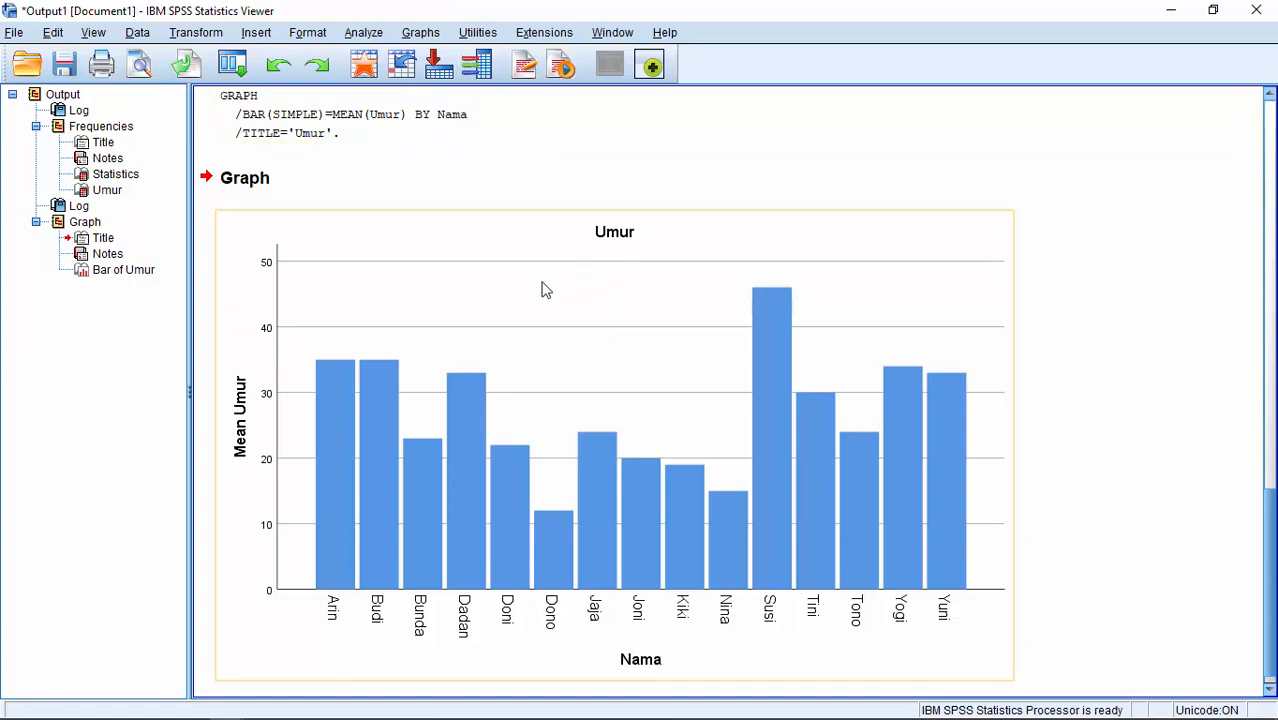
Start defining a simple line chart that uses summaries for groups of cases.
{"action": "left_click", "coordinate": [421, 34]}
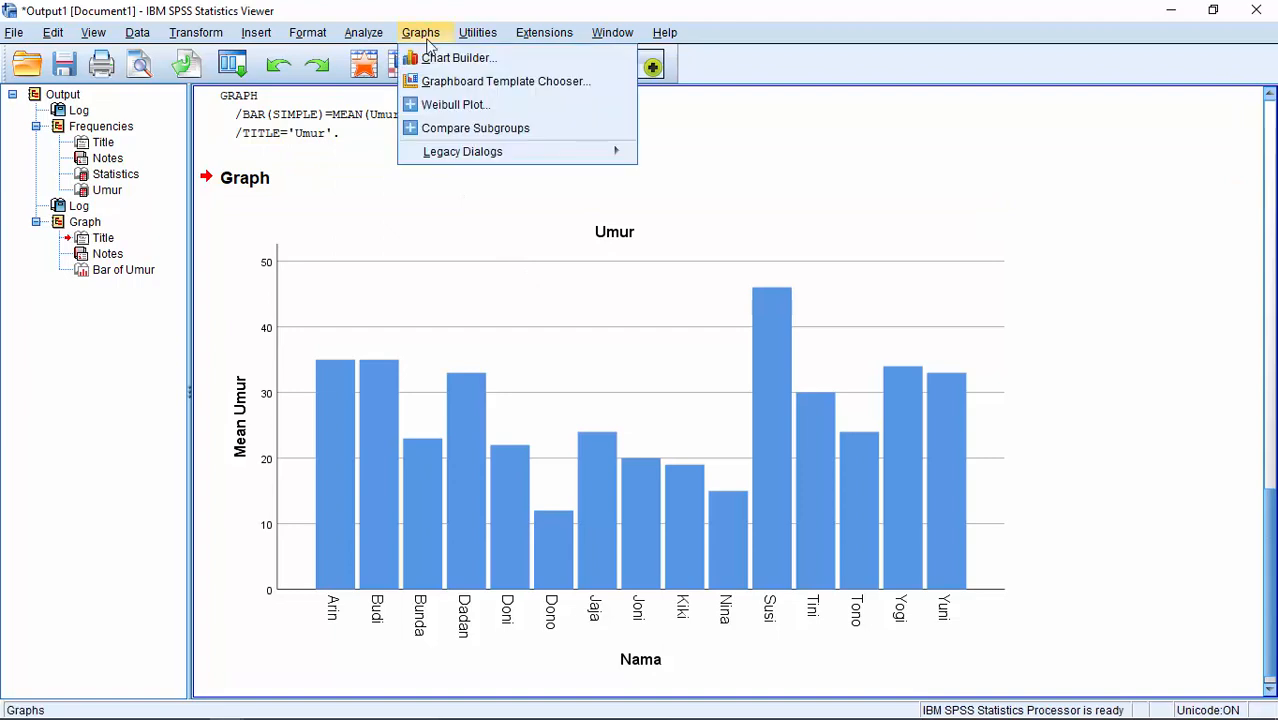
{"action": "mouse_move", "coordinate": [556, 158]}
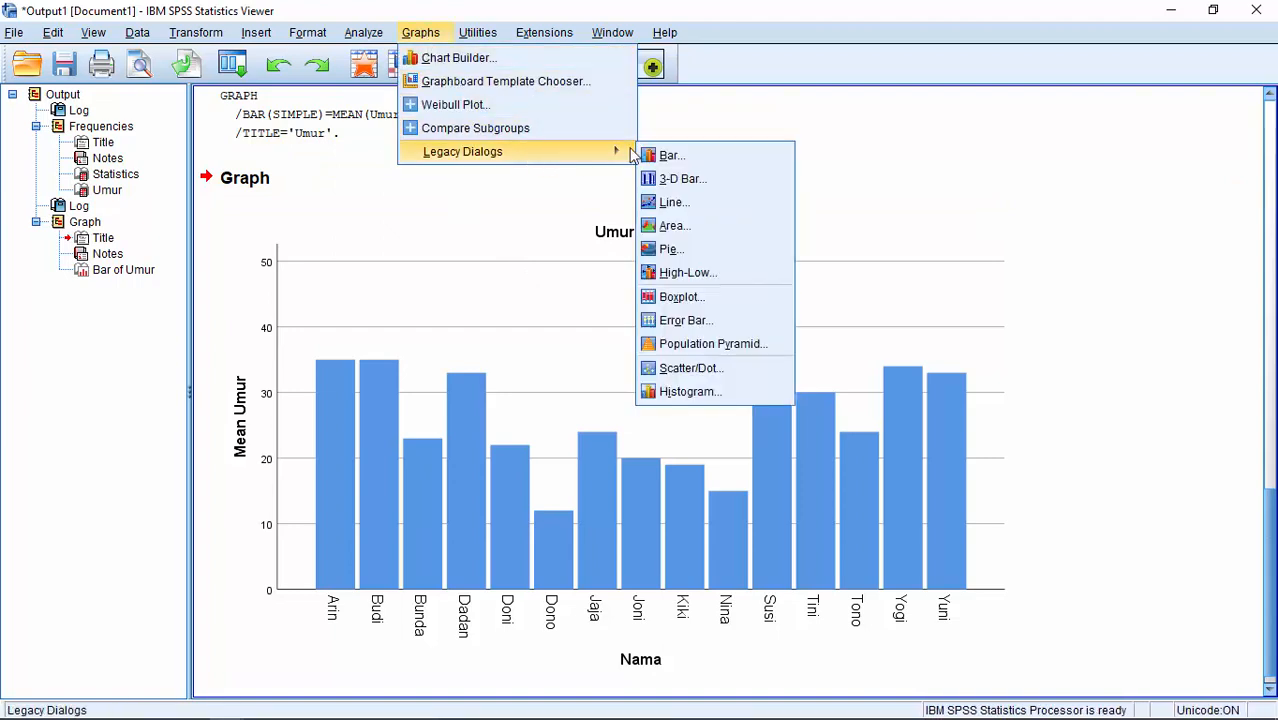
{"action": "left_click", "coordinate": [695, 205]}
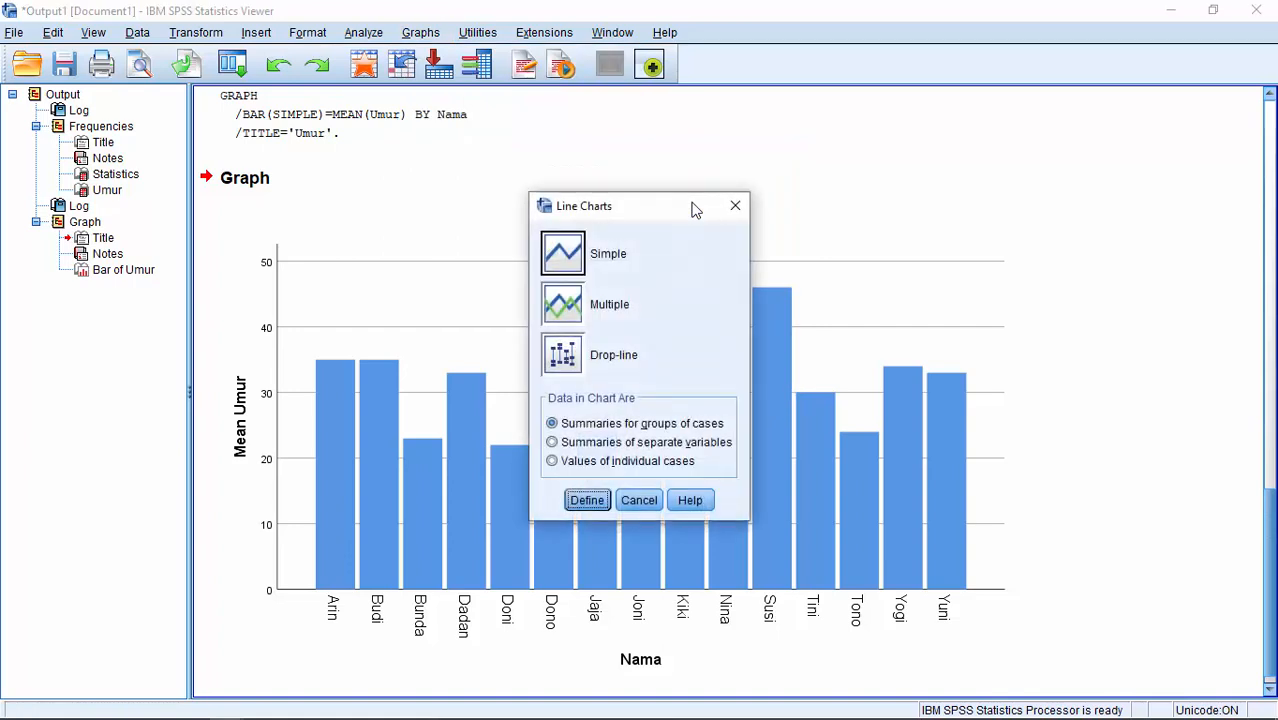
{"action": "left_click", "coordinate": [577, 263]}
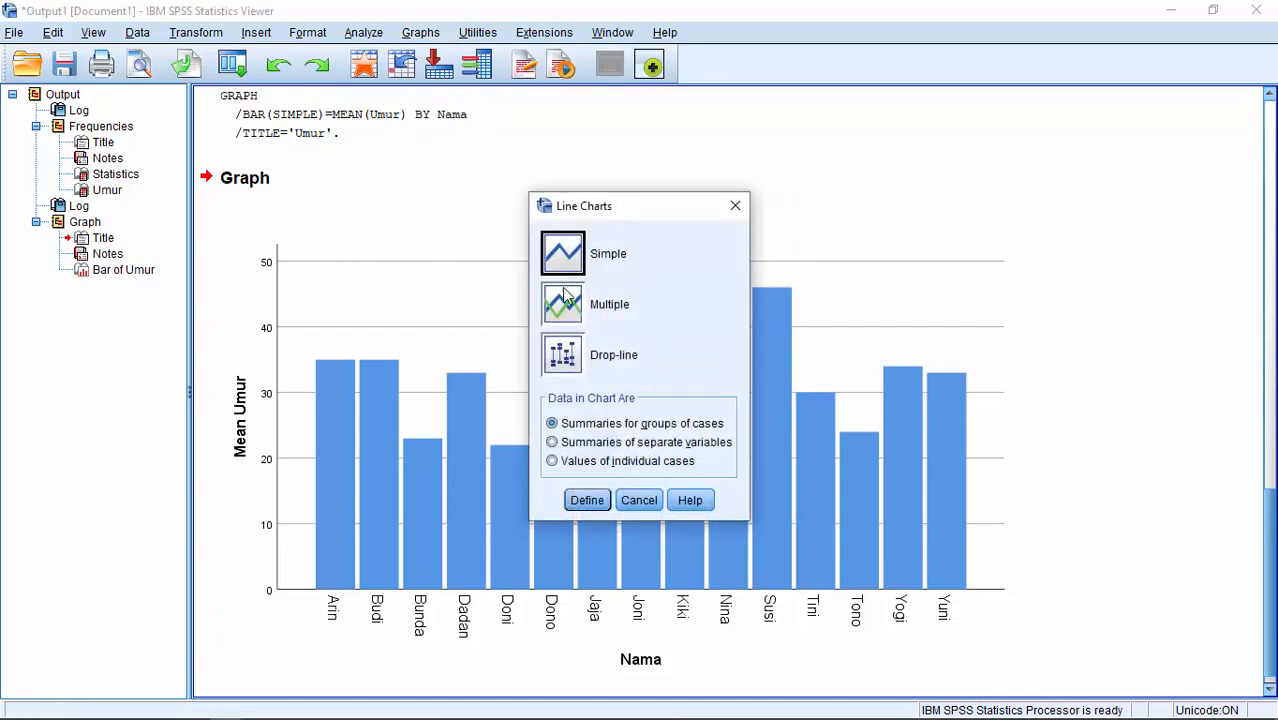
{"action": "left_click", "coordinate": [588, 500]}
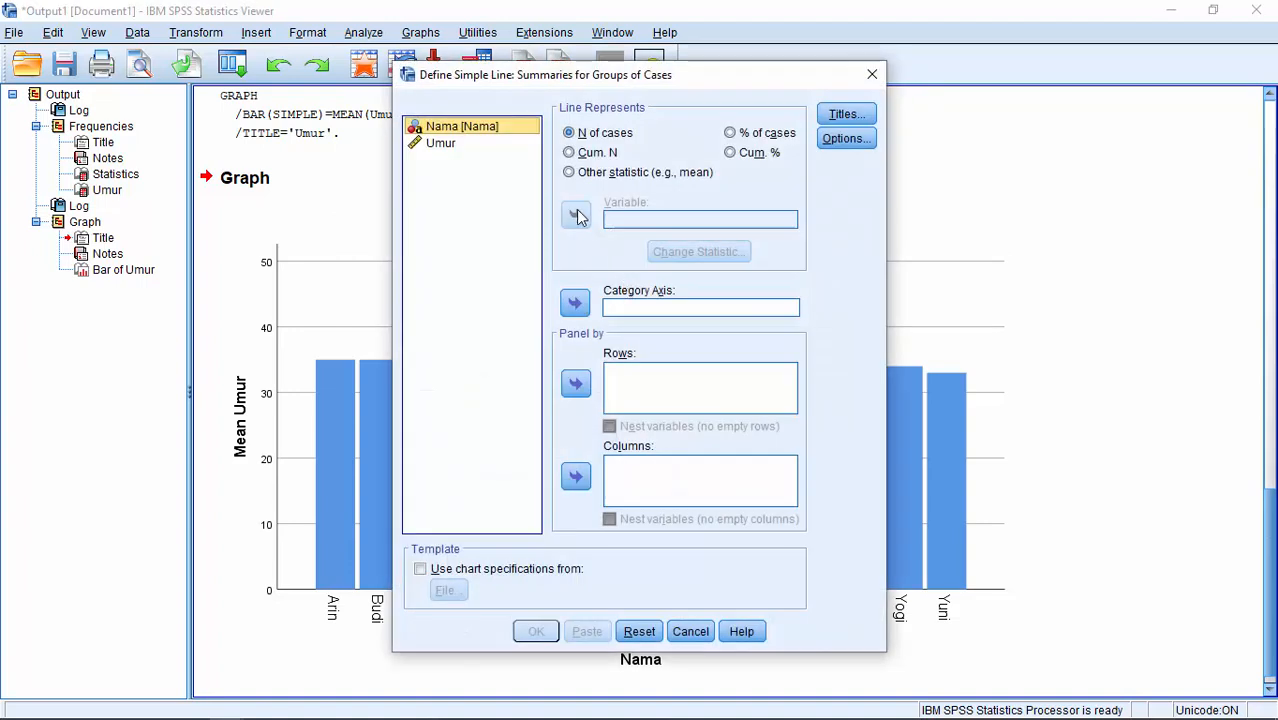
Plot the mean of Umur as the line with Nama on the category axis, and generate the line chart.
{"action": "left_click", "coordinate": [577, 173]}
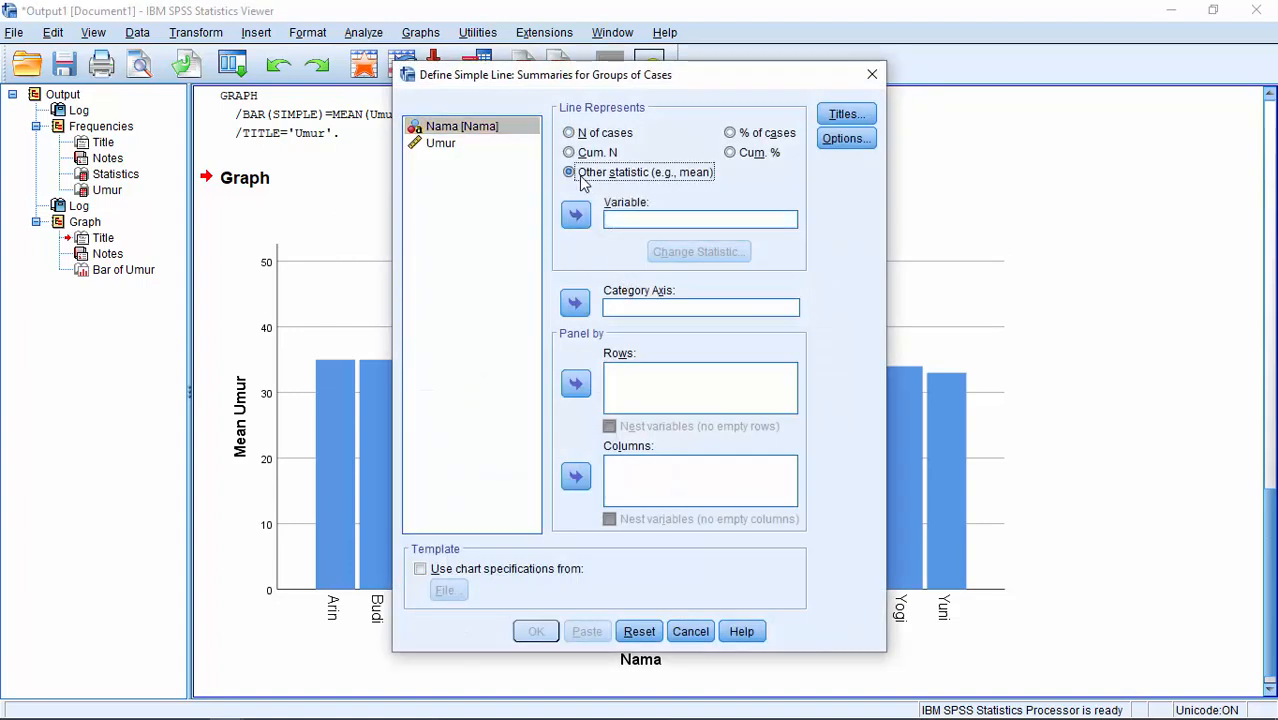
{"action": "left_click", "coordinate": [444, 148]}
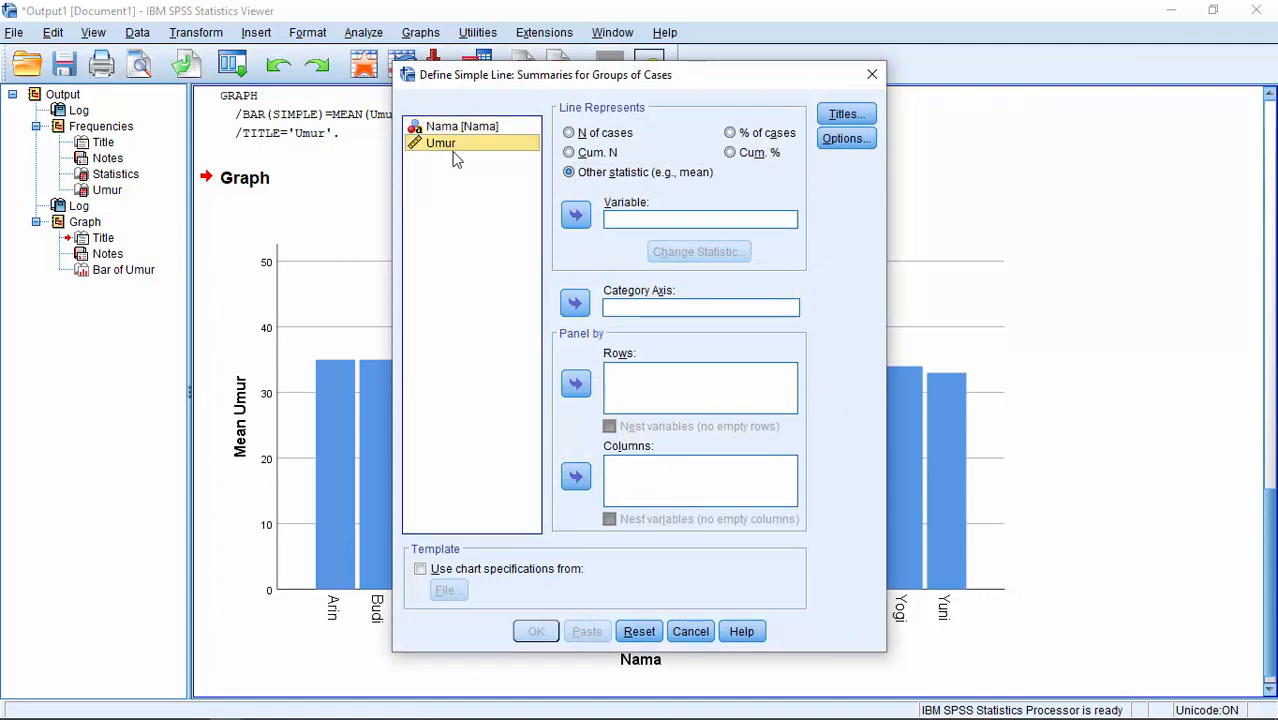
{"action": "left_click", "coordinate": [577, 218]}
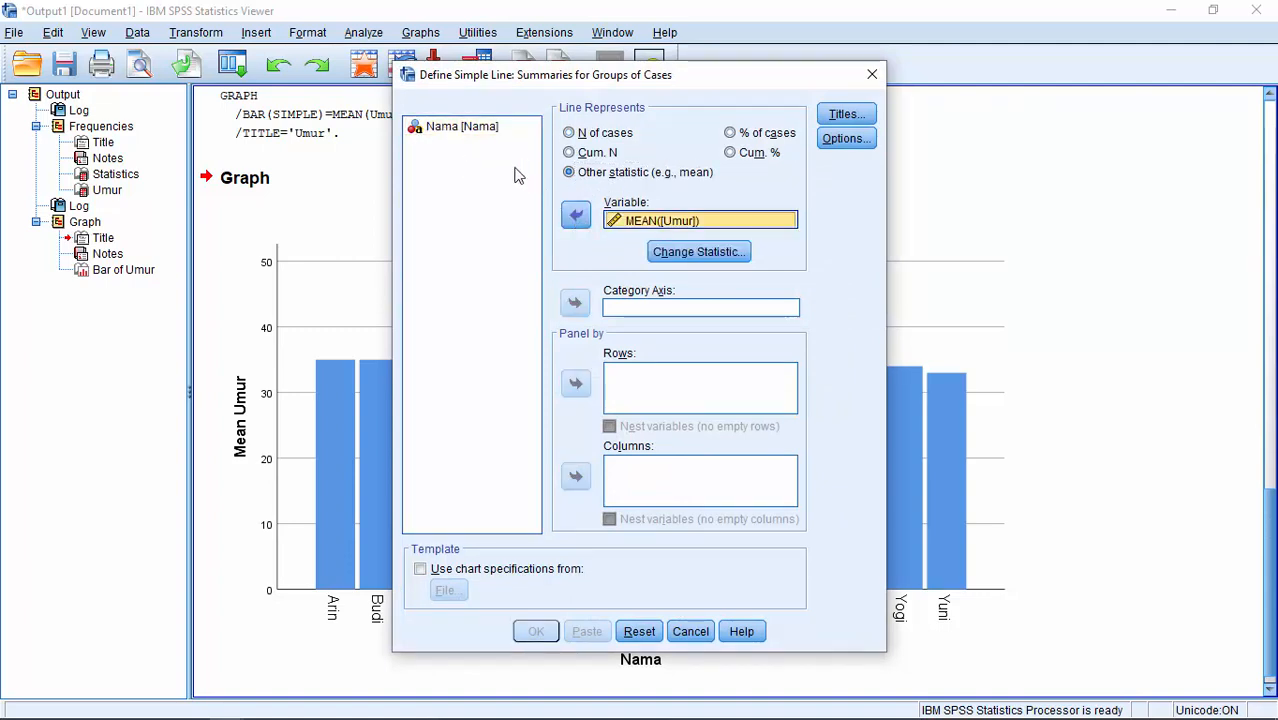
{"action": "left_click", "coordinate": [472, 132]}
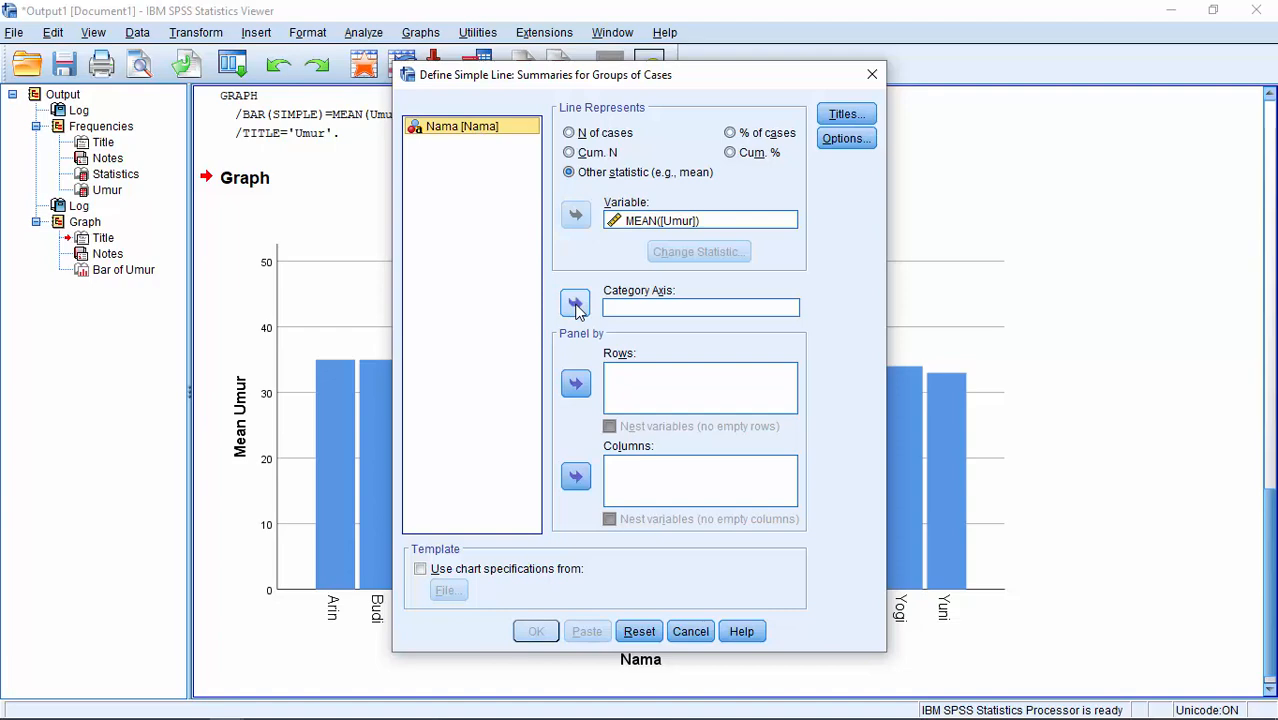
{"action": "left_click", "coordinate": [576, 305]}
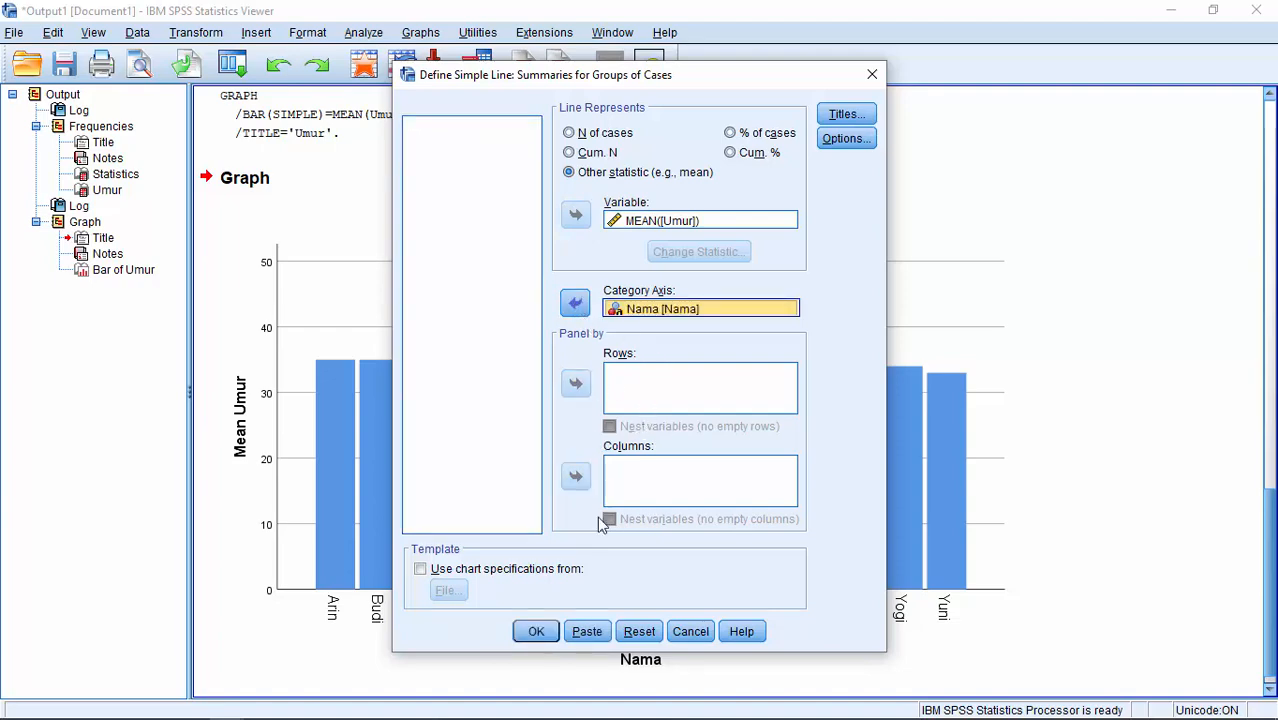
{"action": "left_click", "coordinate": [545, 630]}
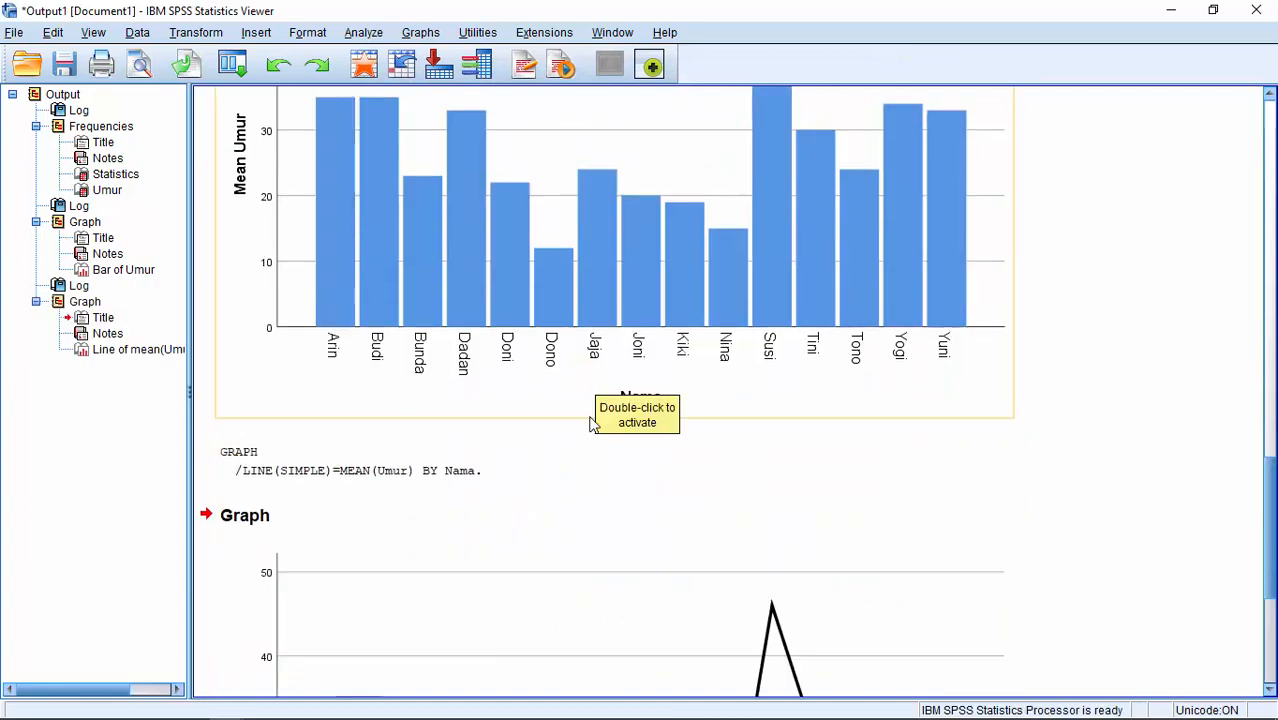
Review the whole output: the Umur statistics, the frequency table, the bar chart and the line chart.
{"action": "scroll", "coordinate": [567, 435], "scroll_direction": "down", "scroll_amount": 3}
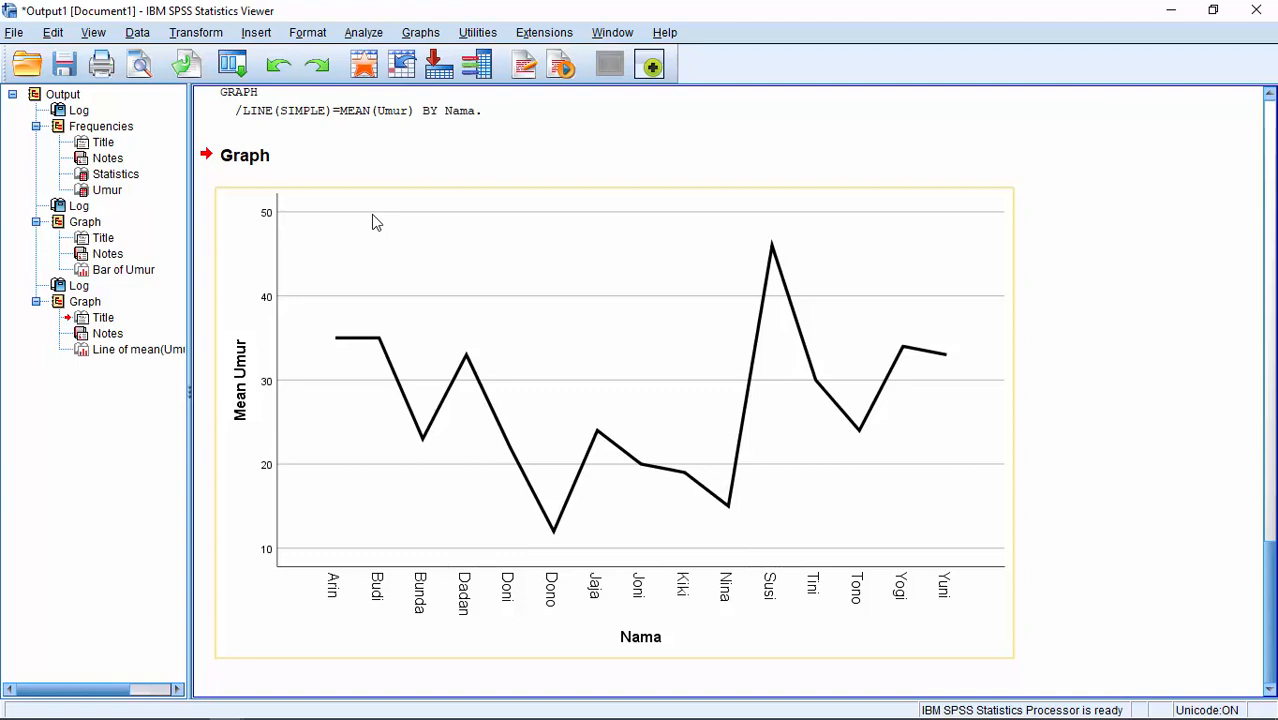
{"action": "scroll", "coordinate": [375, 222], "scroll_direction": "up", "scroll_amount": 15}
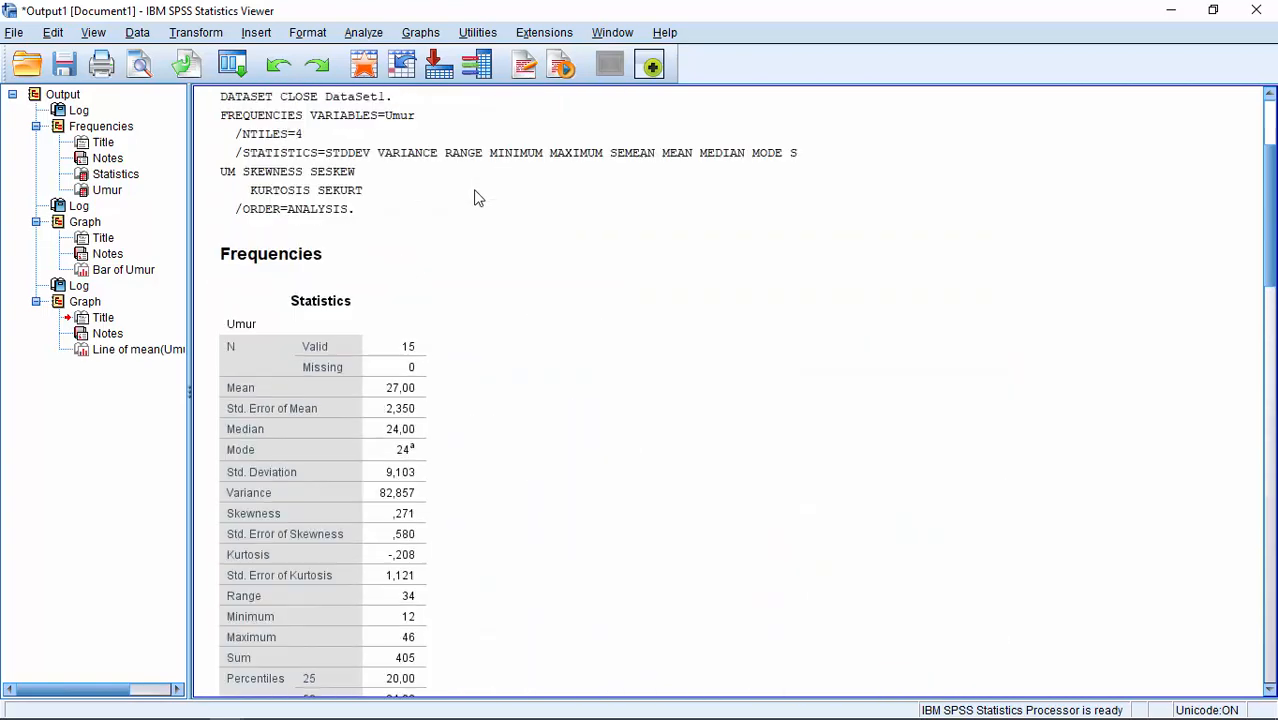
{"action": "scroll", "coordinate": [475, 197], "scroll_direction": "up", "scroll_amount": 4}
{"action": "scroll", "coordinate": [475, 197], "scroll_direction": "down", "scroll_amount": 20}
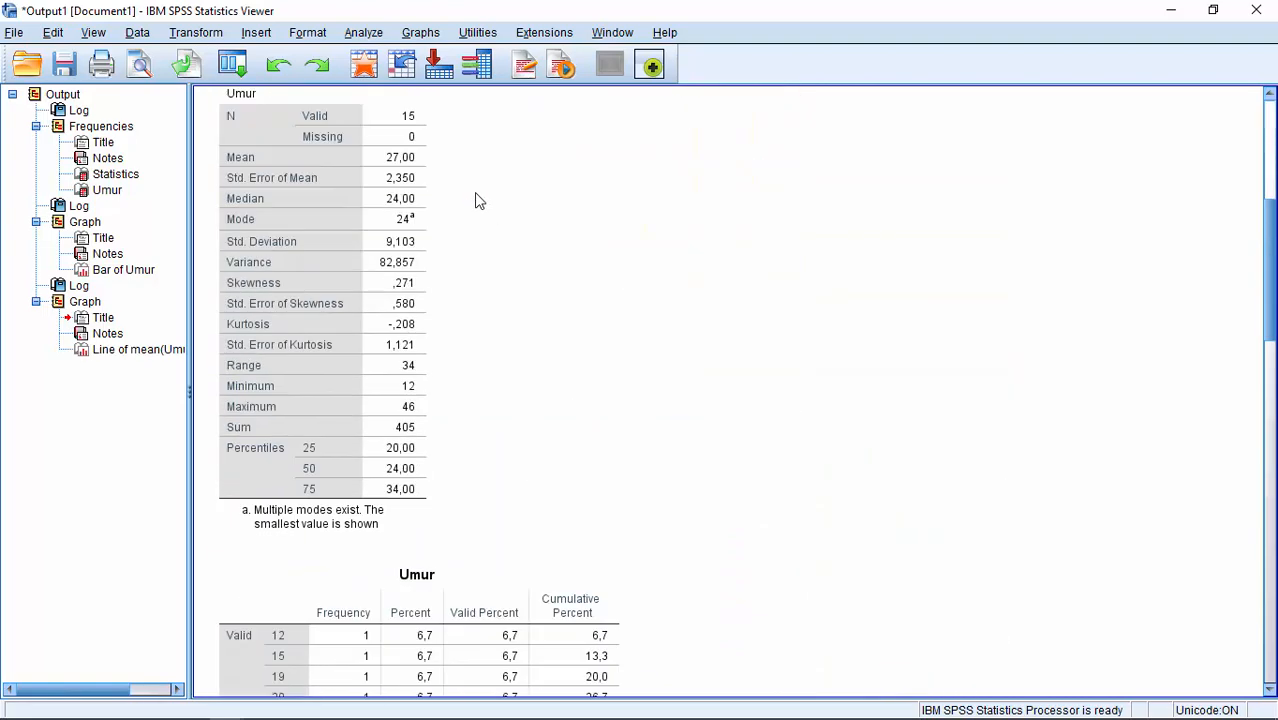
{"action": "scroll", "coordinate": [474, 192], "scroll_direction": "up", "scroll_amount": 2}
{"action": "scroll", "coordinate": [477, 199], "scroll_direction": "down", "scroll_amount": 5}
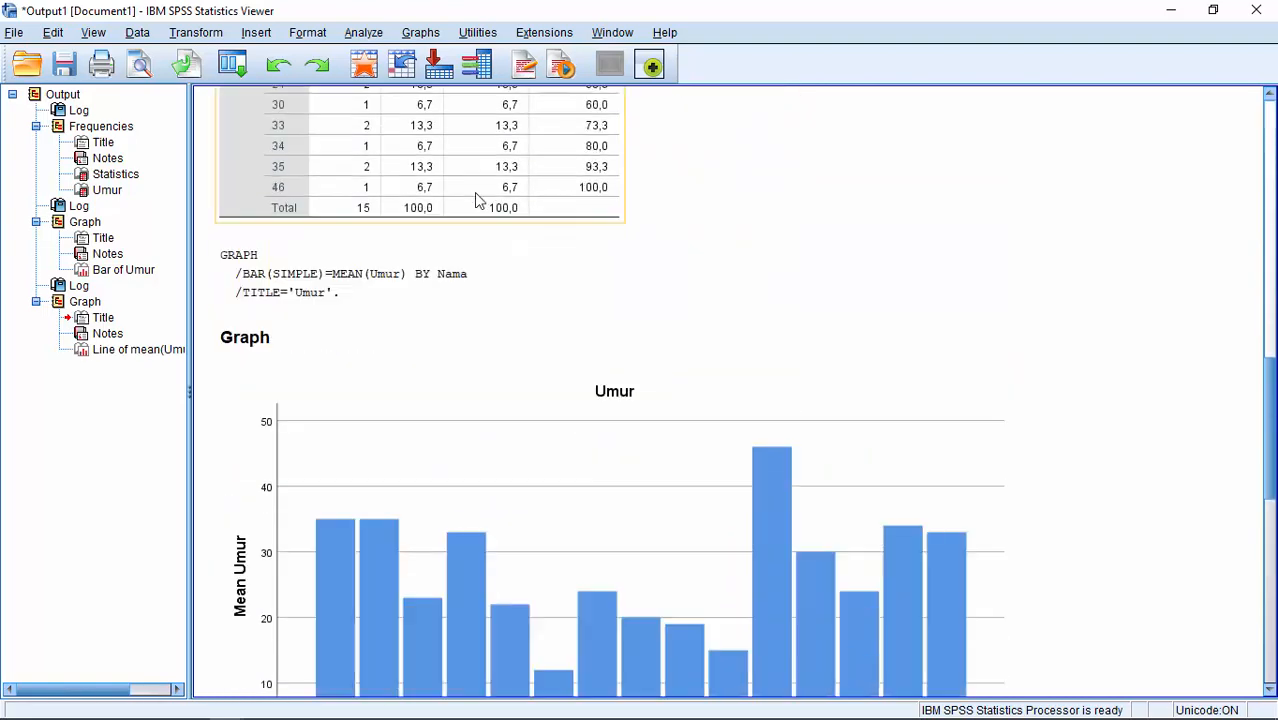
{"action": "scroll", "coordinate": [477, 199], "scroll_direction": "down", "scroll_amount": 4}
{"action": "scroll", "coordinate": [476, 199], "scroll_direction": "down", "scroll_amount": 8}
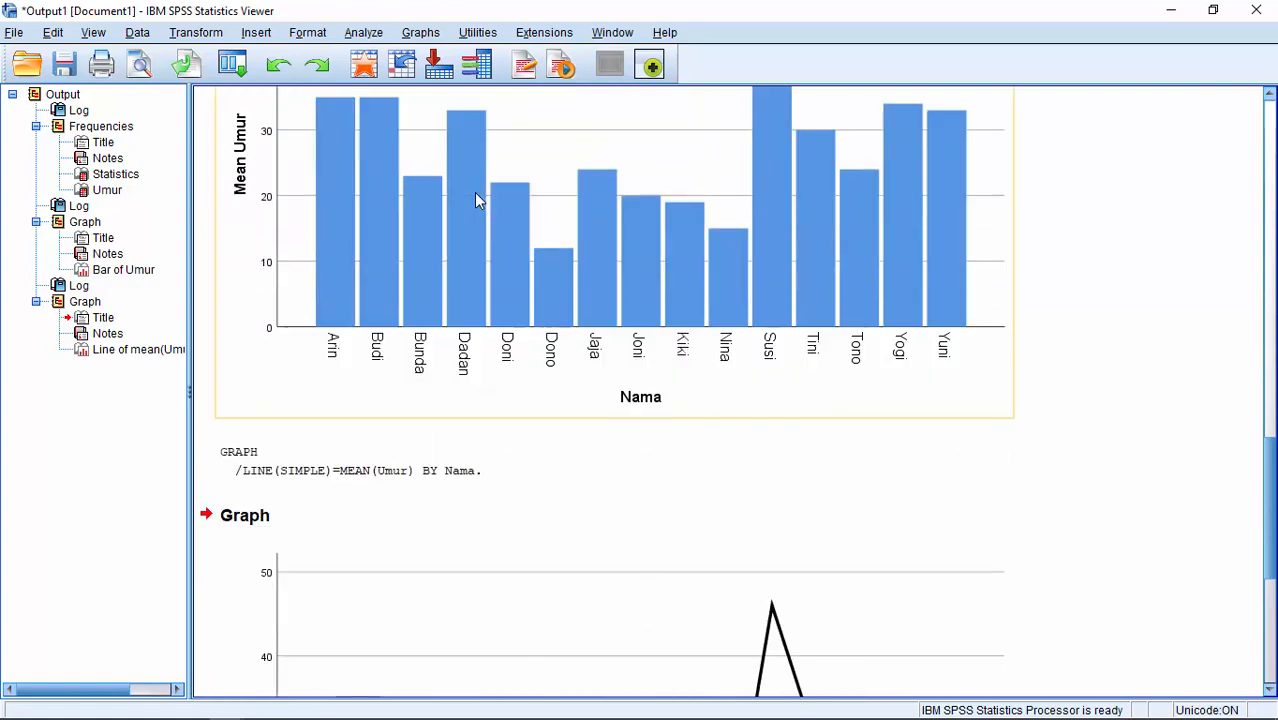
{"action": "scroll", "coordinate": [476, 200], "scroll_direction": "up", "scroll_amount": 6}
{"action": "scroll", "coordinate": [476, 199], "scroll_direction": "down", "scroll_amount": 9}
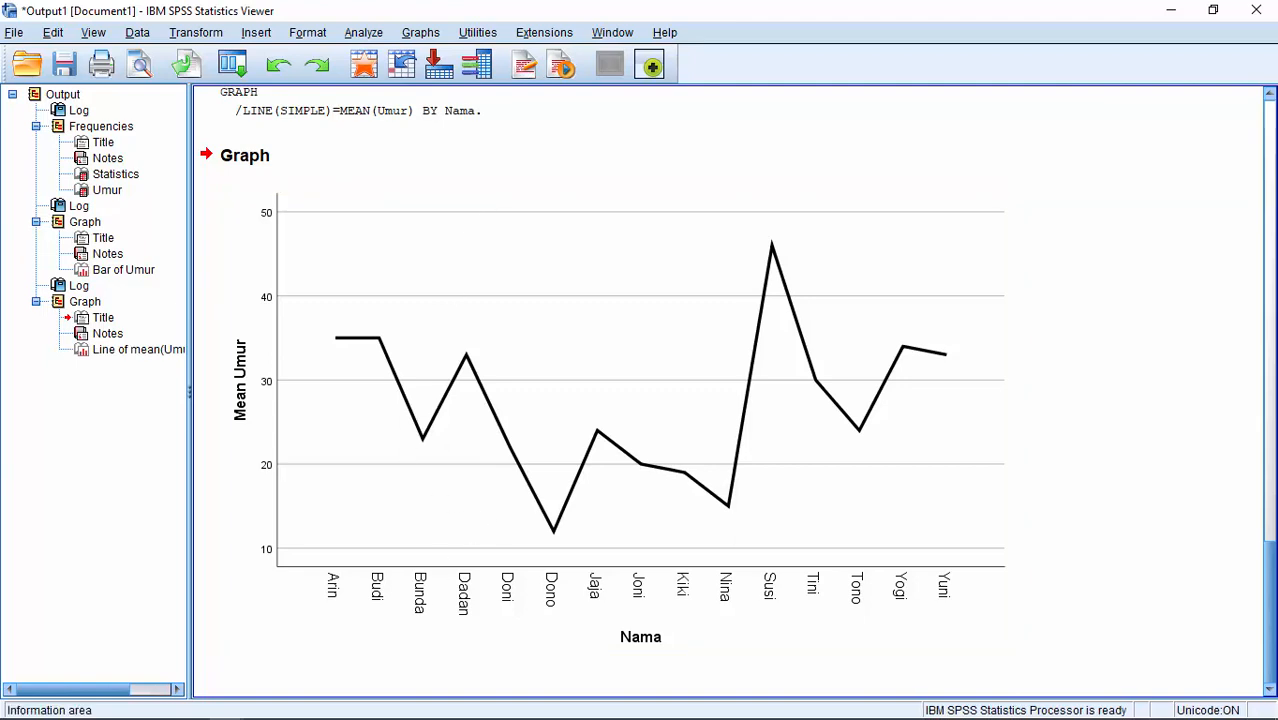
{"action": "mouse_move", "coordinate": [375, 718]}
{"action": "left_click", "coordinate": [260, 706]}
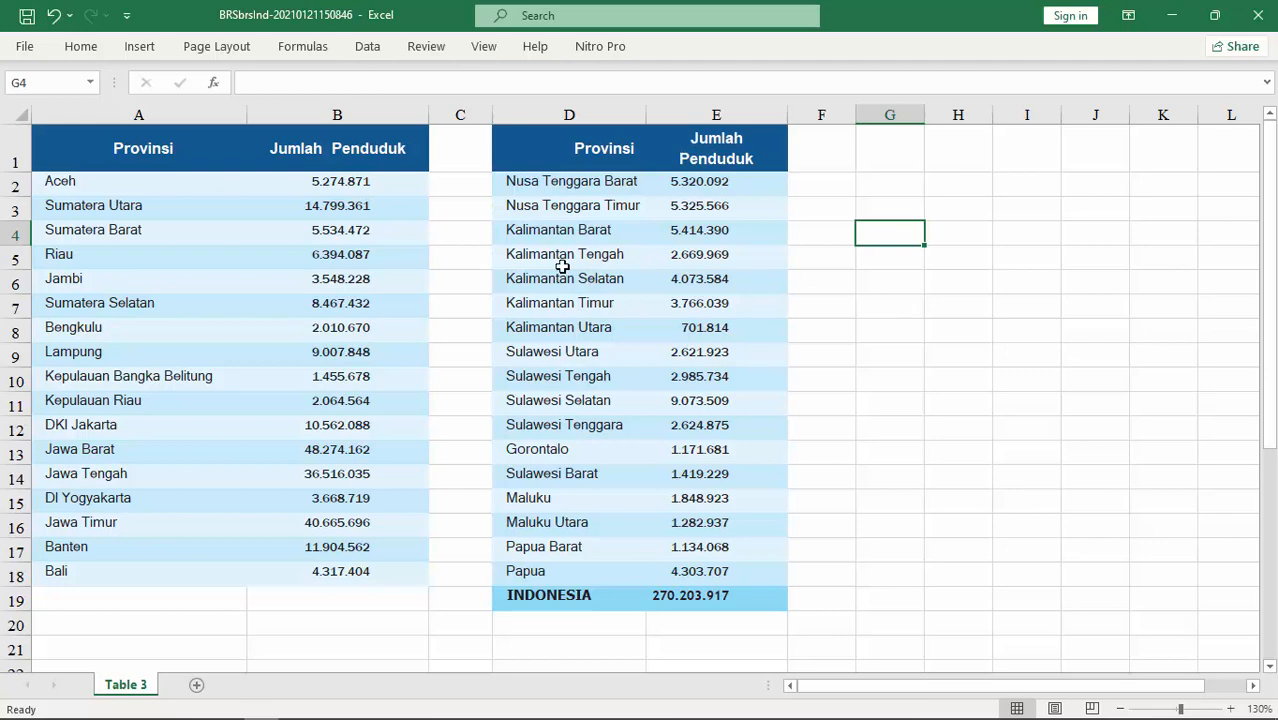
{"action": "left_click", "coordinate": [80, 184]}
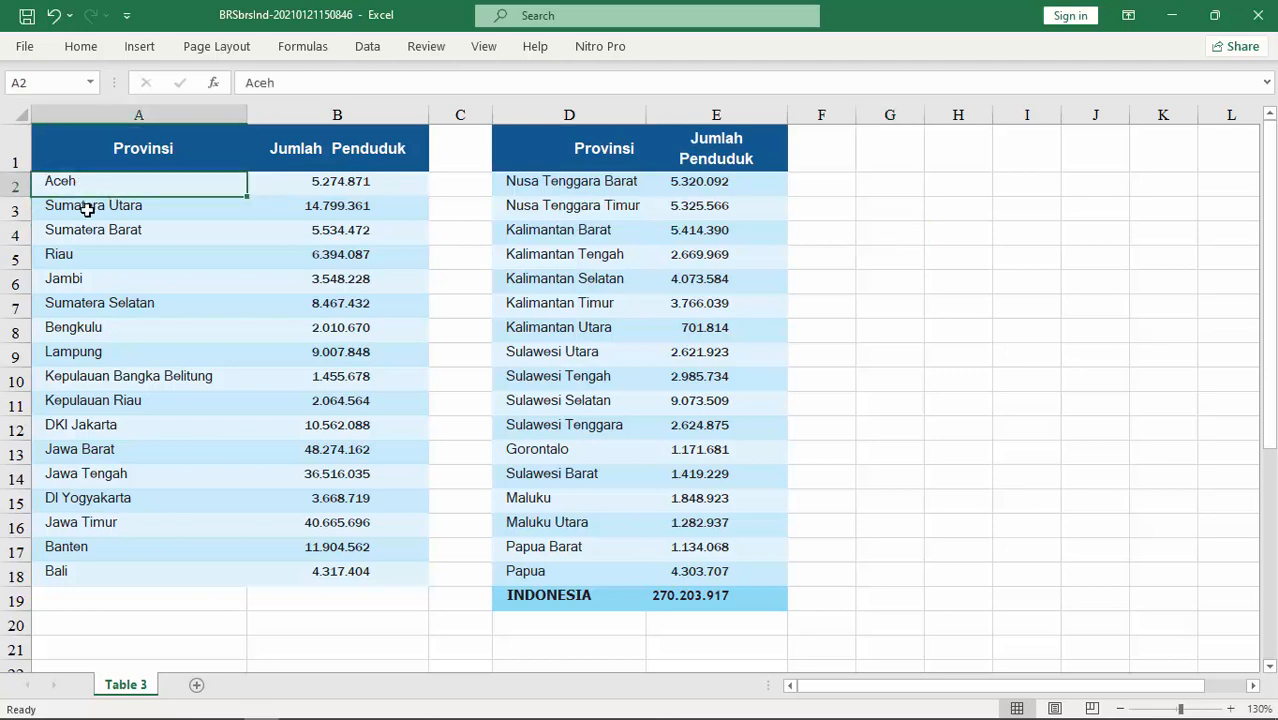
{"action": "left_click", "coordinate": [88, 208]}
{"action": "left_click", "coordinate": [78, 580]}
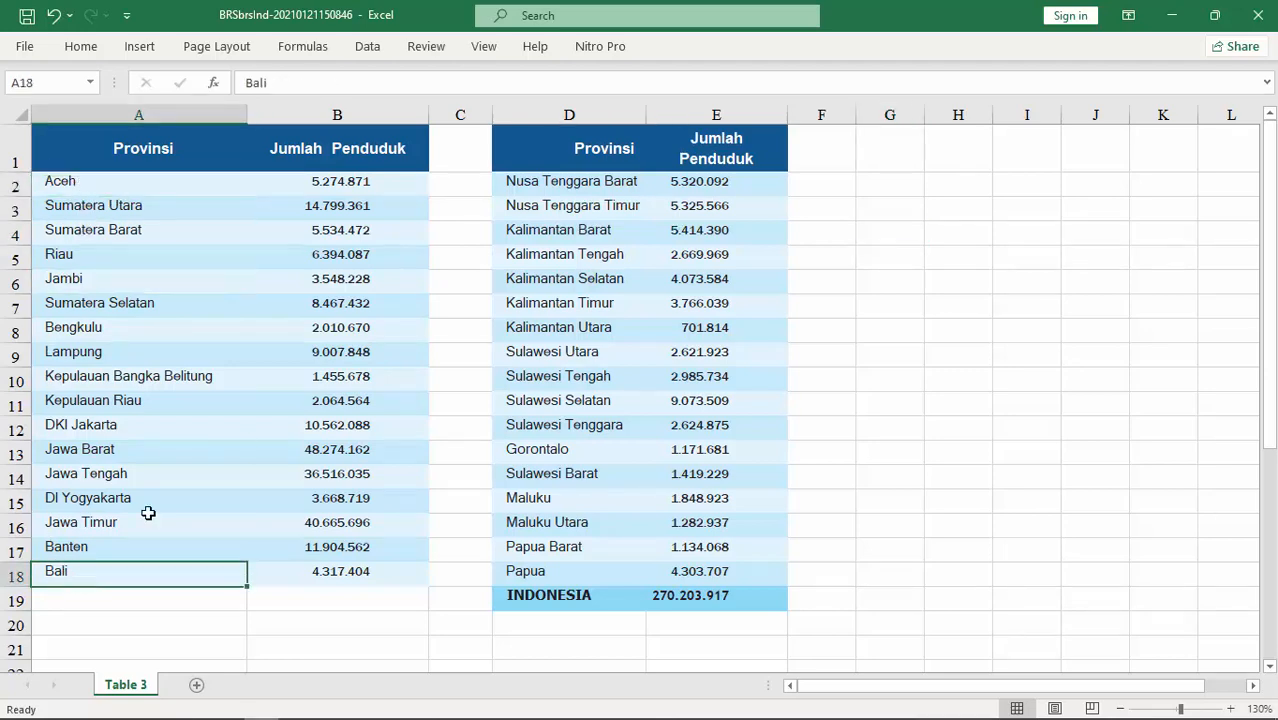
{"action": "left_click", "coordinate": [574, 182]}
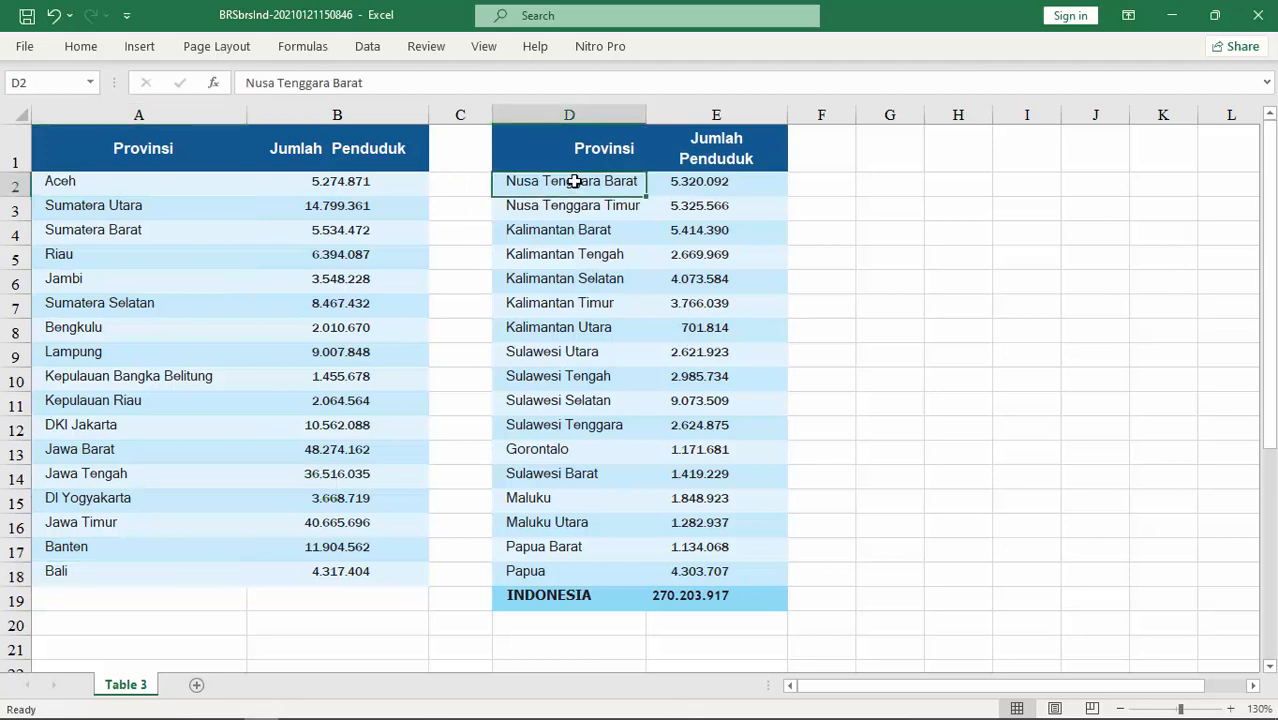
{"action": "left_click", "coordinate": [562, 570]}
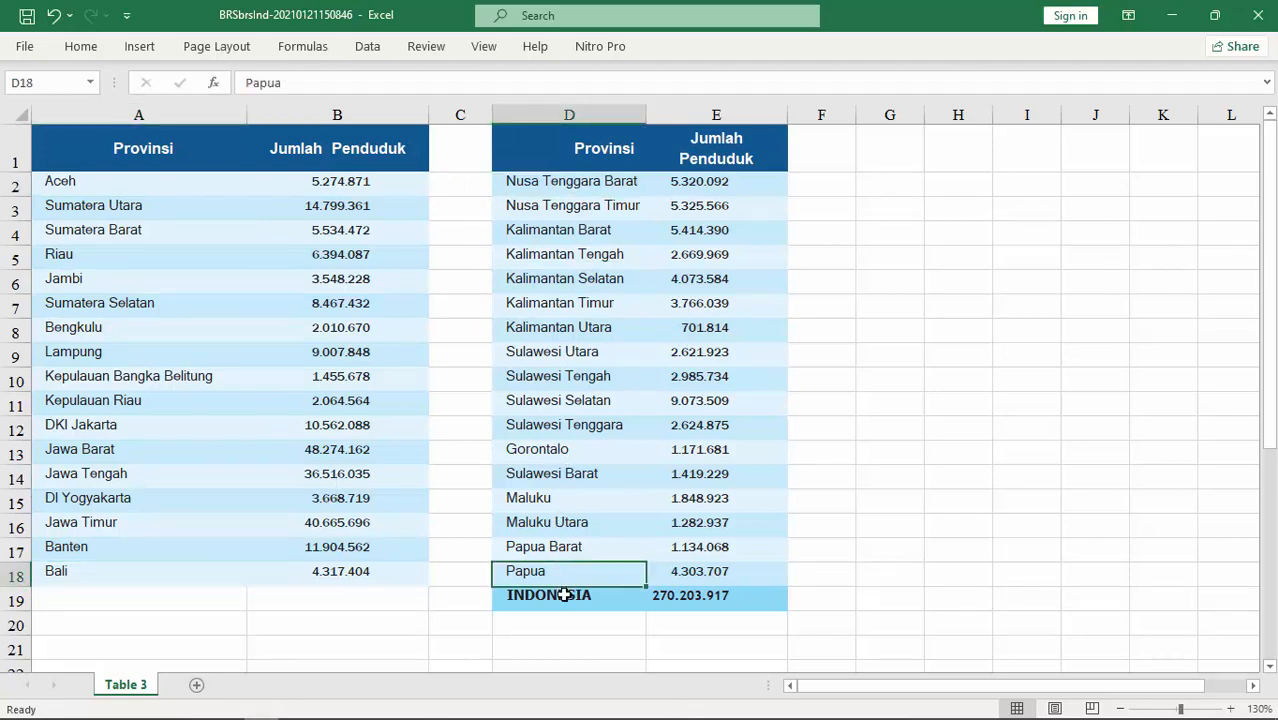
{"action": "left_click", "coordinate": [566, 597]}
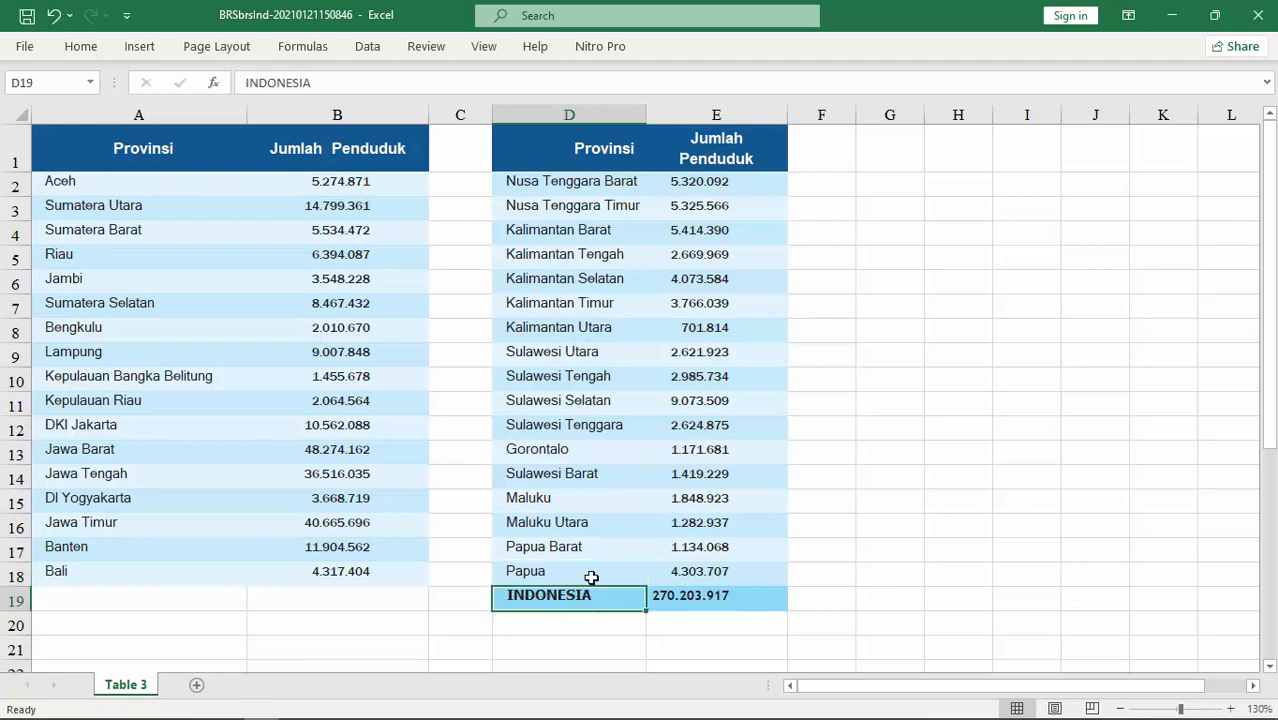